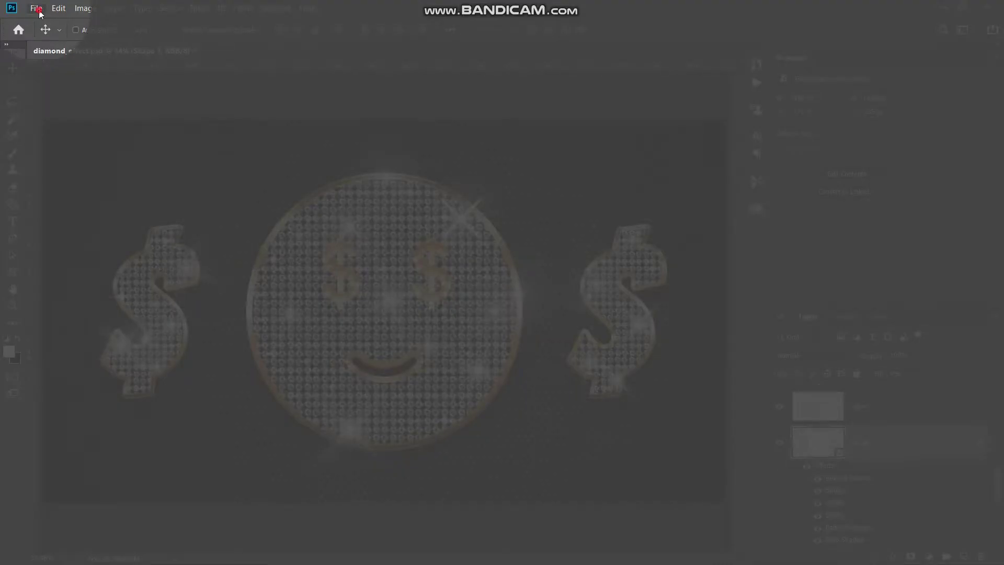
# Create a new 3840 x 2160 pixel document at 300 pixels/inch in RGB colour with a white background.
pyautogui.click(38, 11)
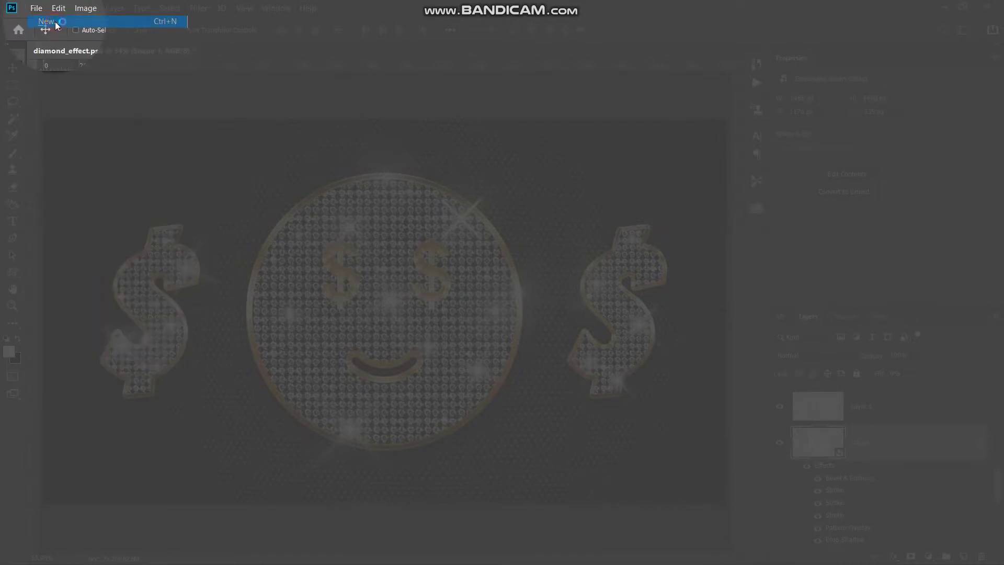
pyautogui.click(56, 22)
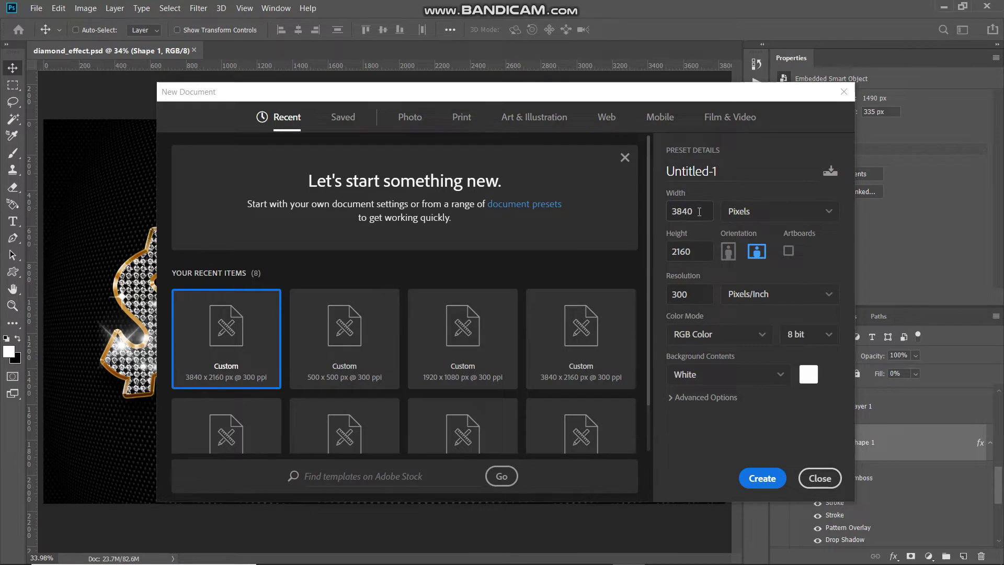
pyautogui.click(699, 211)
pyautogui.click(697, 256)
pyautogui.click(692, 295)
pyautogui.click(758, 480)
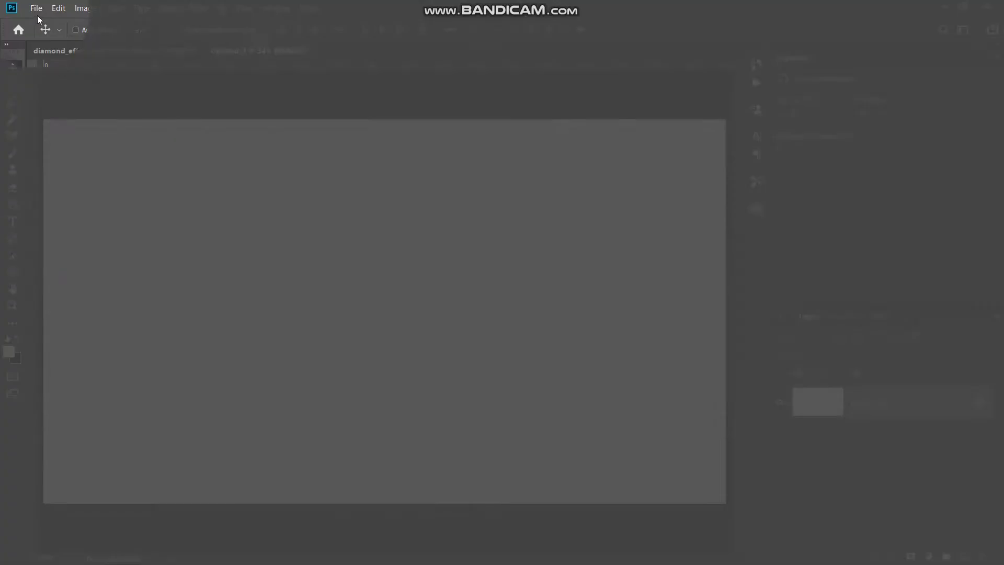
# Place the black textured wallpaper image as an embedded object and enlarge it to cover the whole canvas.
pyautogui.click(37, 11)
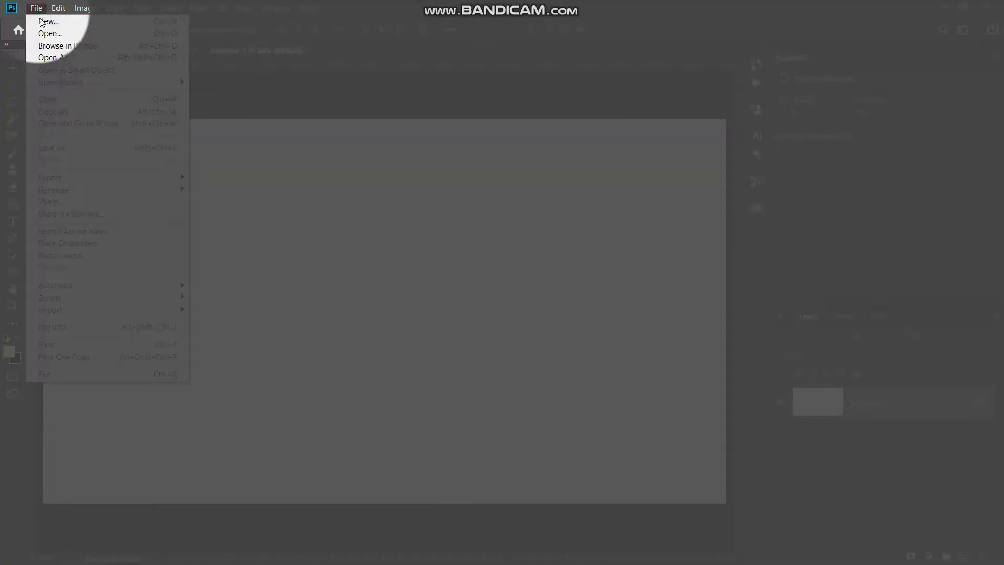
pyautogui.click(68, 243)
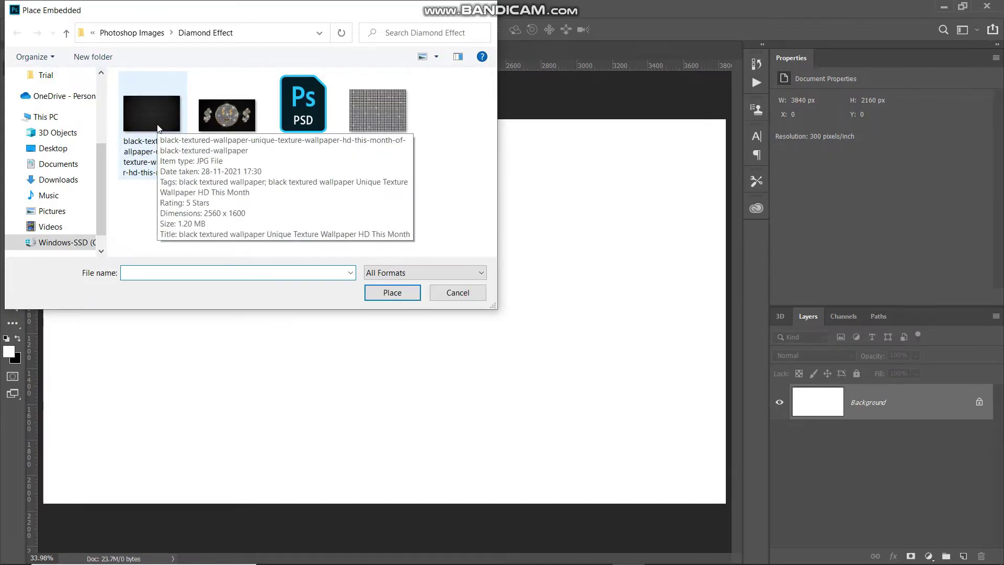
pyautogui.click(157, 127)
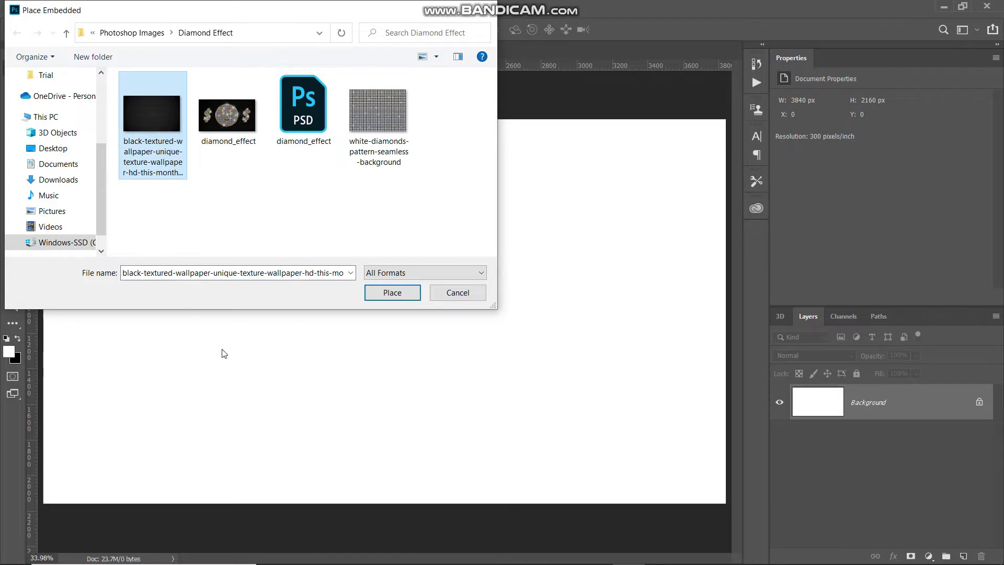
pyautogui.click(391, 293)
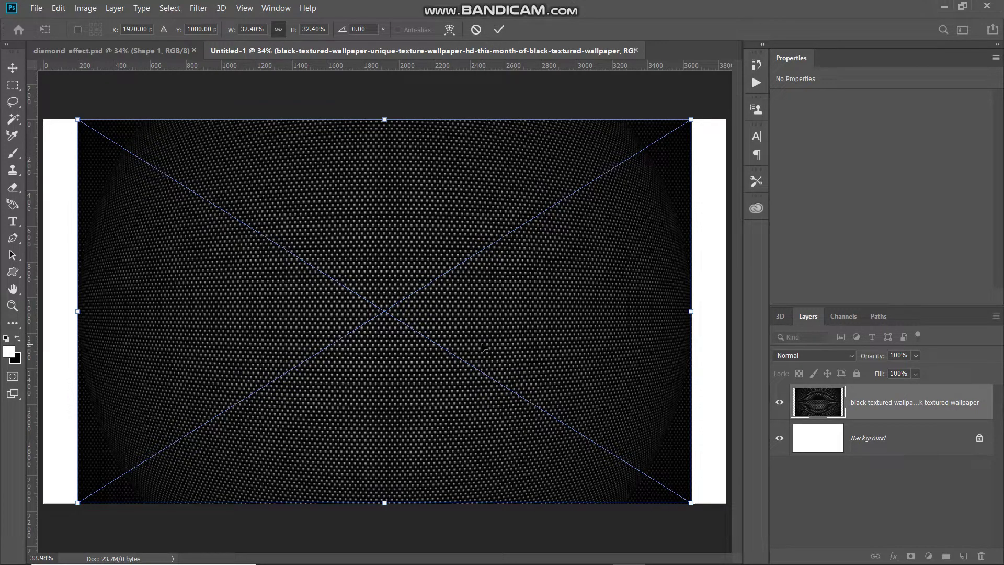
pyautogui.moveTo(691, 119); pyautogui.dragTo(728, 96)
pyautogui.moveTo(77, 502); pyautogui.dragTo(41, 526)
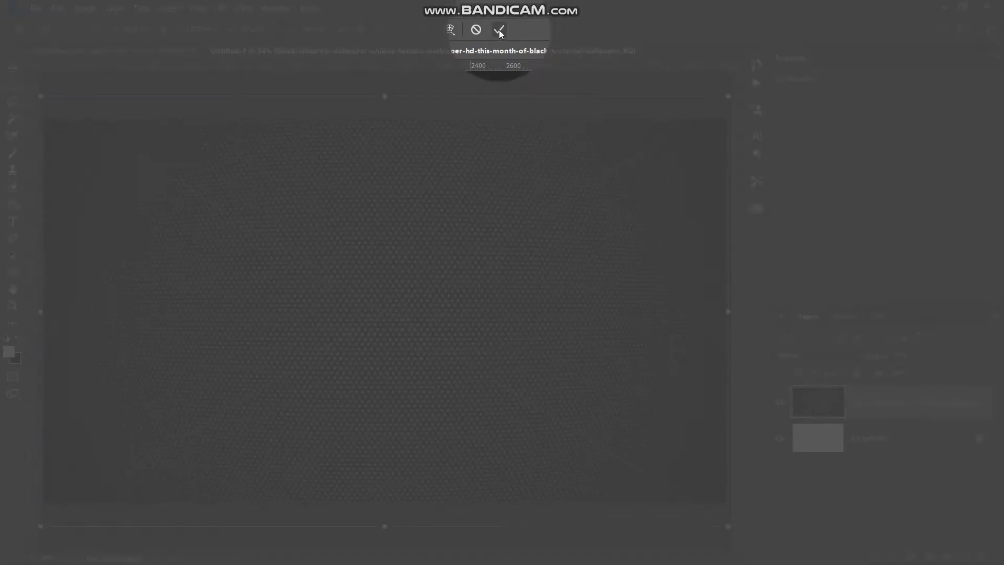
pyautogui.click(499, 30)
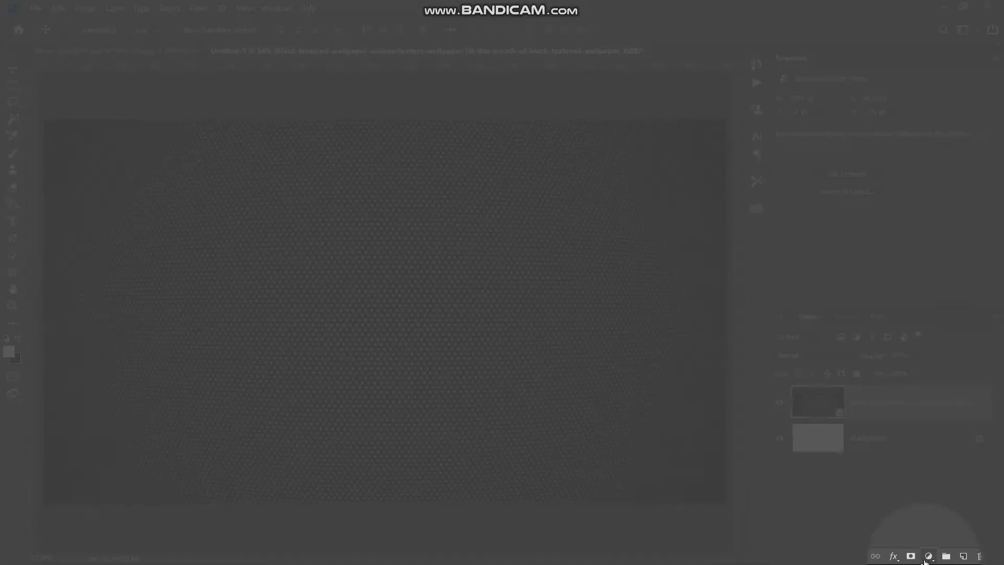
# Darken the wallpaper with an Exposure adjustment layer set to -3 and compare the image with and without it.
pyautogui.click(927, 555)
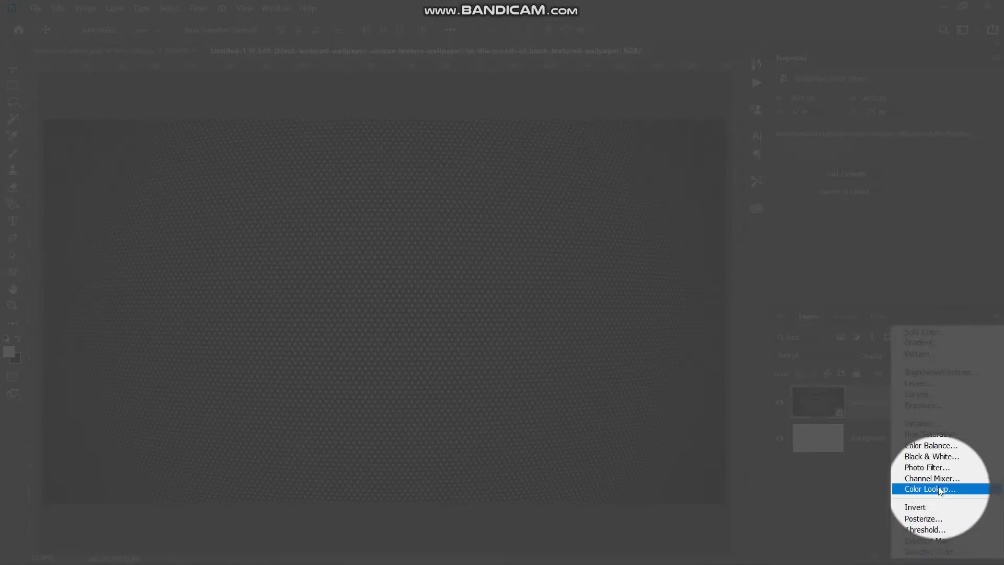
pyautogui.click(935, 407)
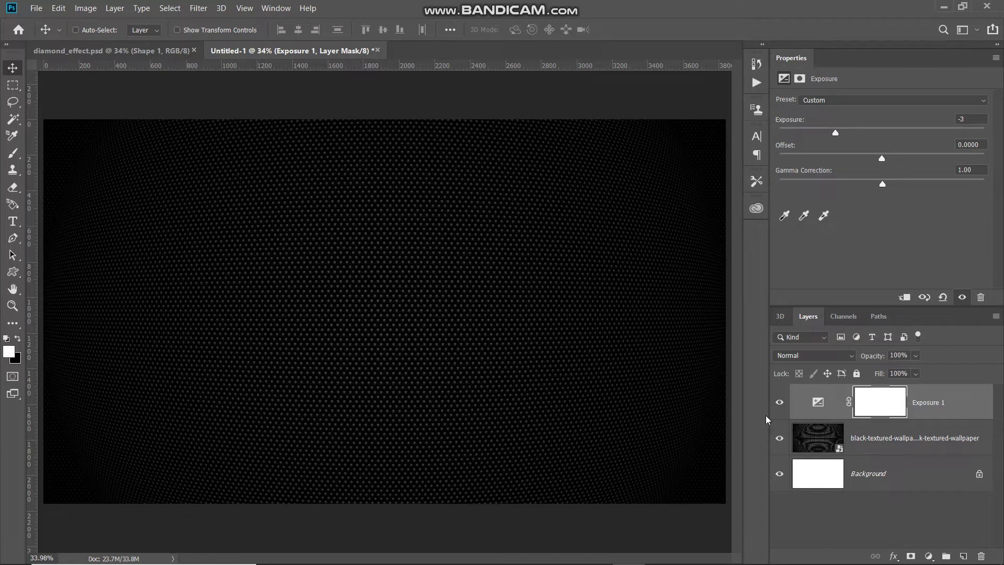
pyautogui.click(779, 403)
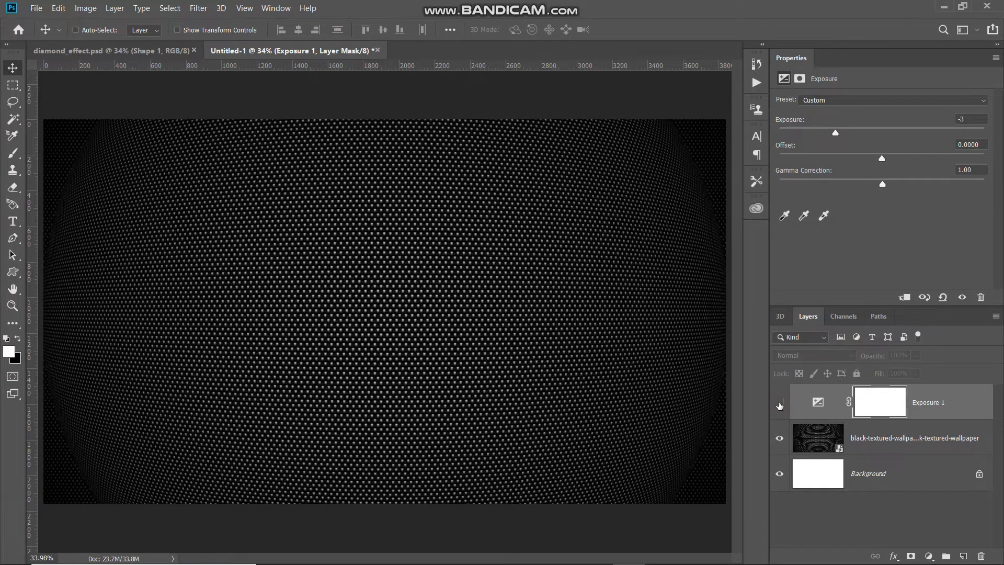
pyautogui.click(780, 404)
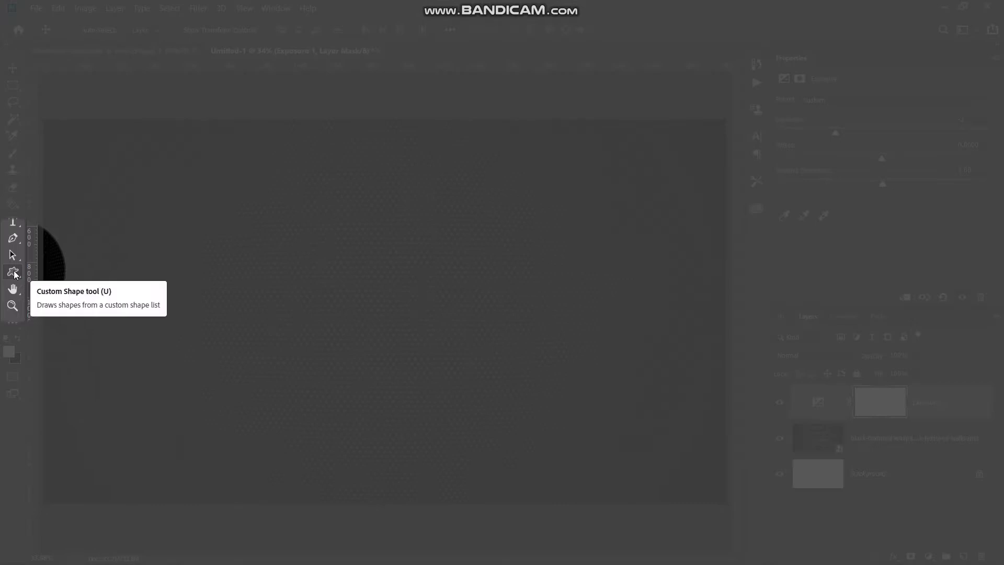
# Set up the Custom Shape tool in Shape mode with a white fill and no stroke.
pyautogui.click(12, 272)
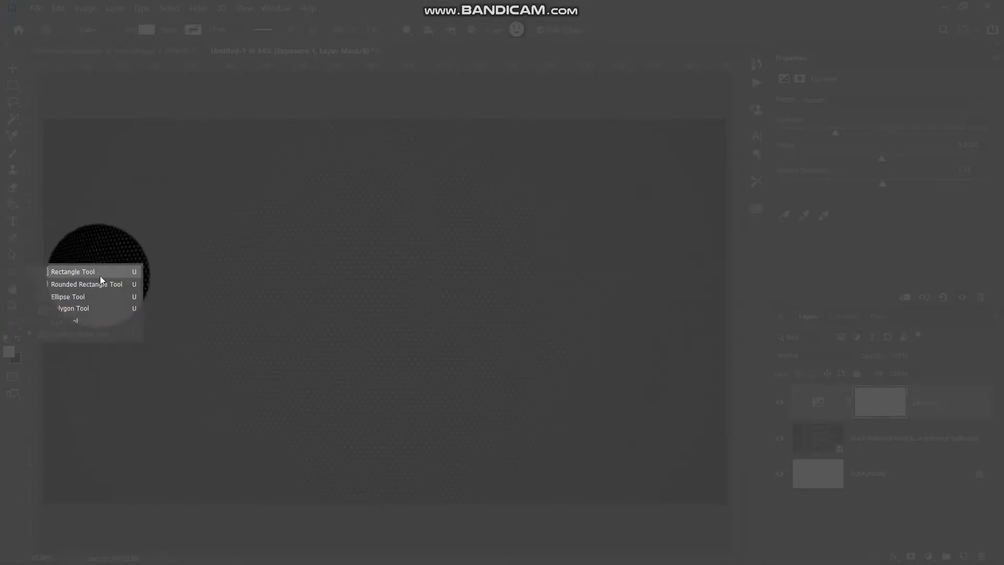
pyautogui.click(73, 332)
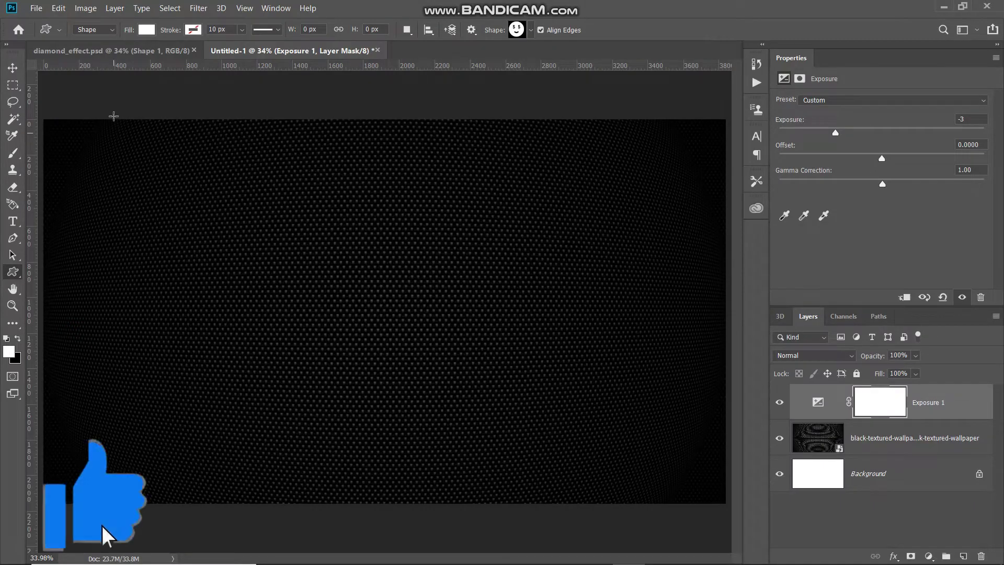
pyautogui.click(113, 30)
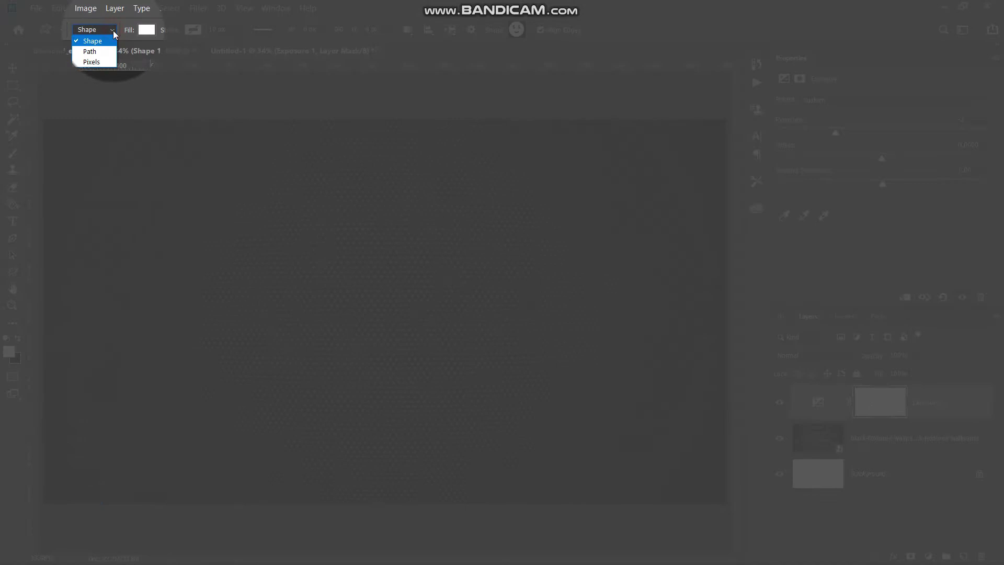
pyautogui.click(98, 41)
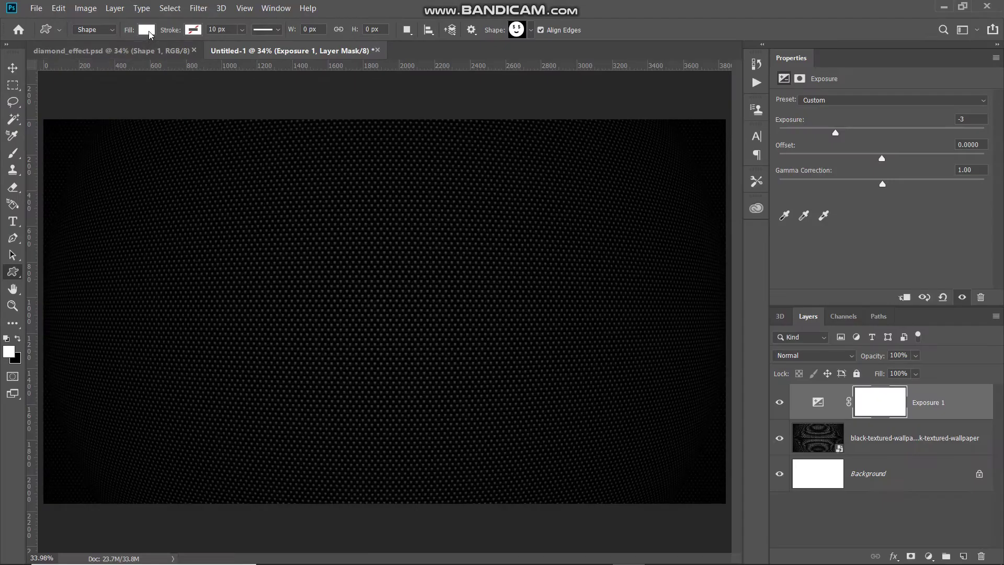
pyautogui.click(147, 31)
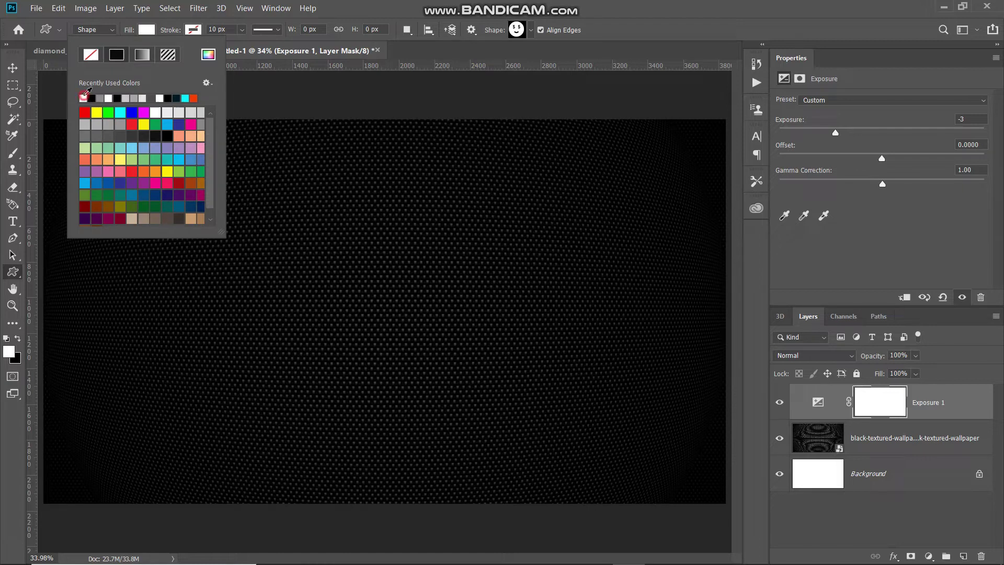
pyautogui.click(149, 29)
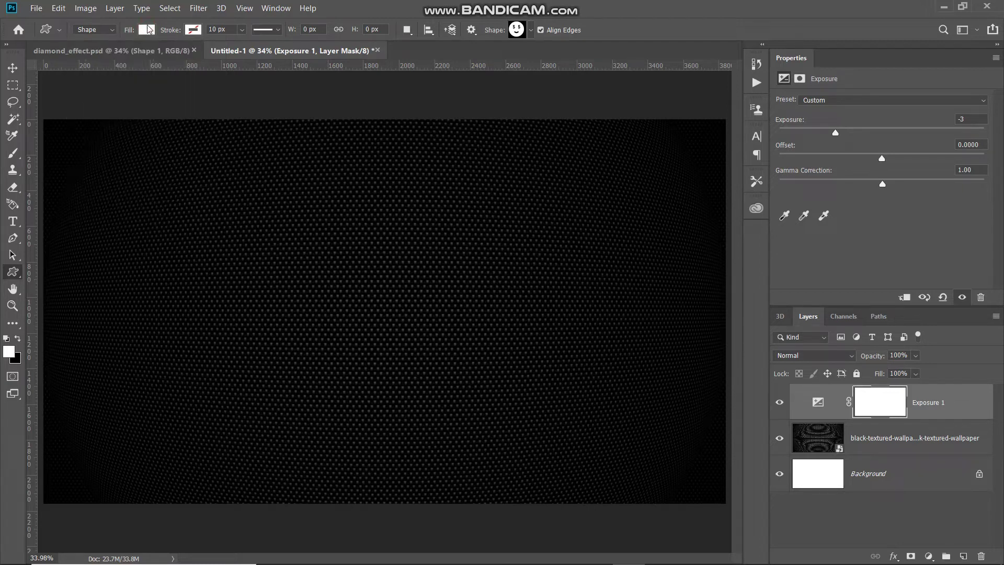
pyautogui.click(193, 30)
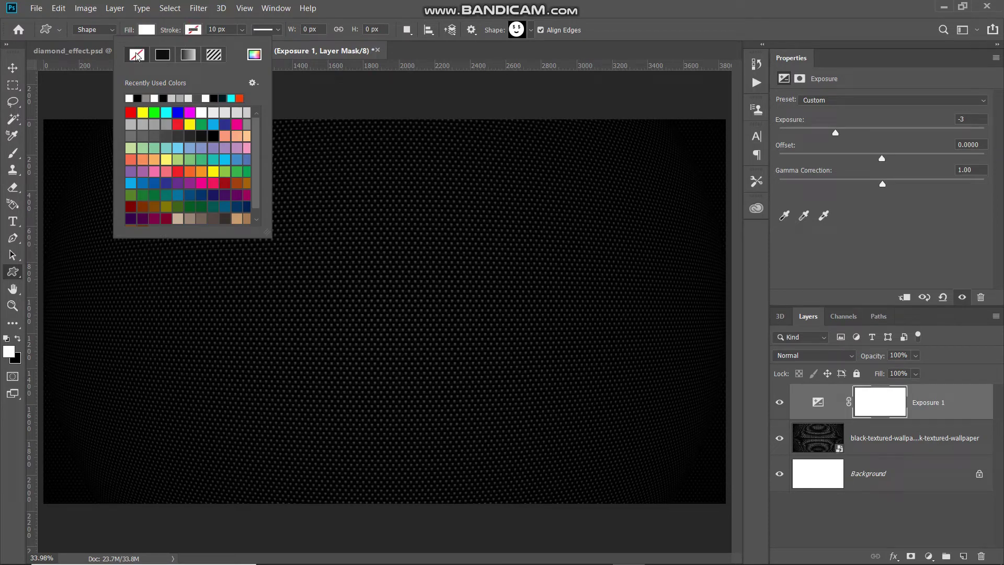
pyautogui.click(196, 31)
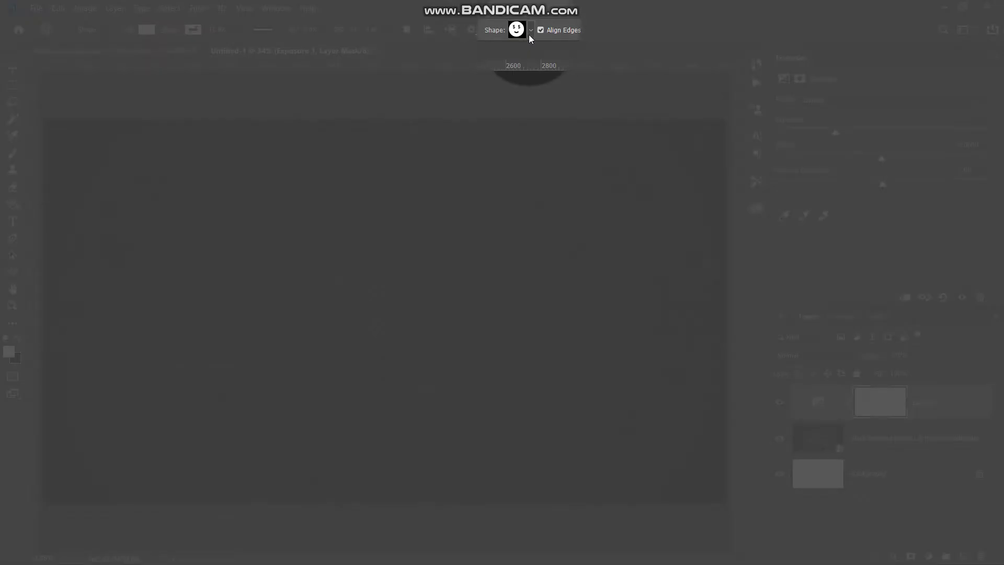
# Choose the smiley face with dollar-sign eyes as the custom shape.
pyautogui.click(531, 30)
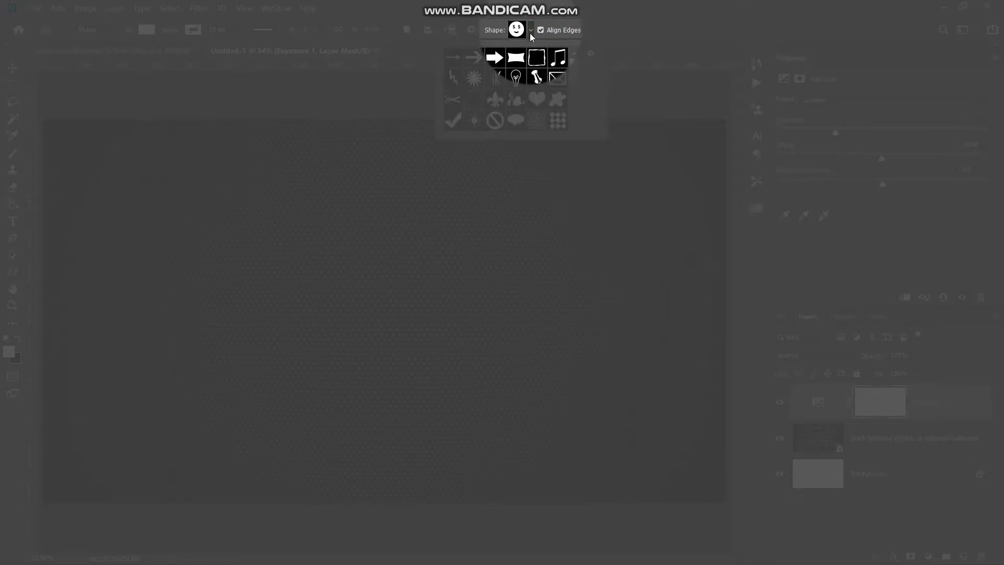
pyautogui.scroll(-2, 515, 79)
pyautogui.scroll(1, 516, 78)
pyautogui.scroll(-1, 515, 80)
pyautogui.scroll(-1, 537, 110)
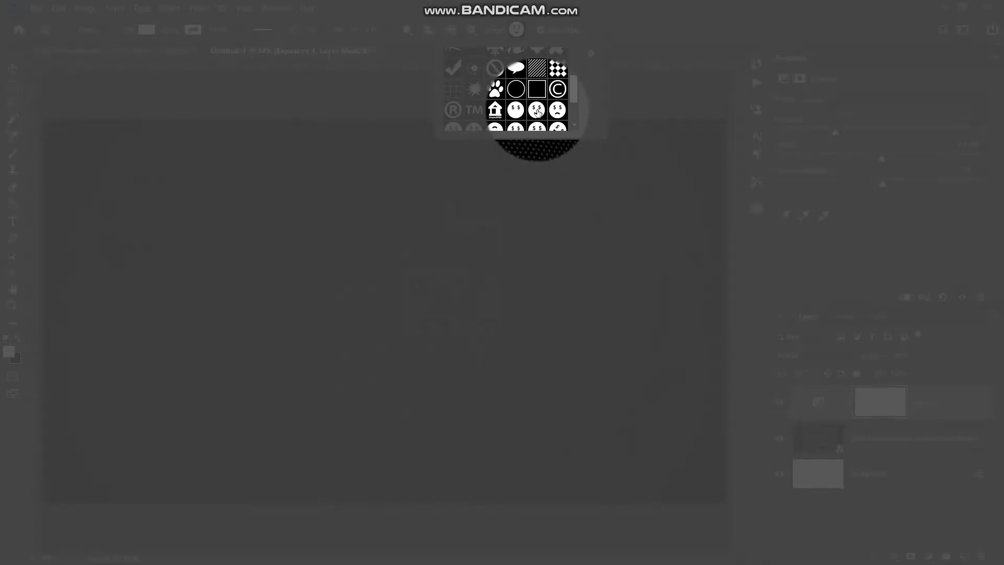
pyautogui.doubleClick(537, 110)
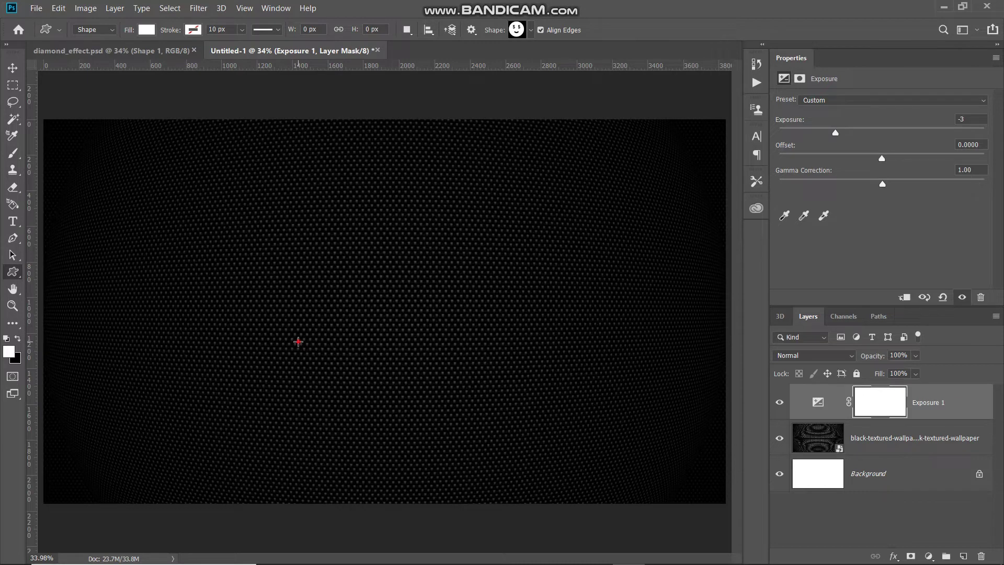
# Create the smiley shape on the canvas with a width and height of 1500 px.
pyautogui.click(298, 341)
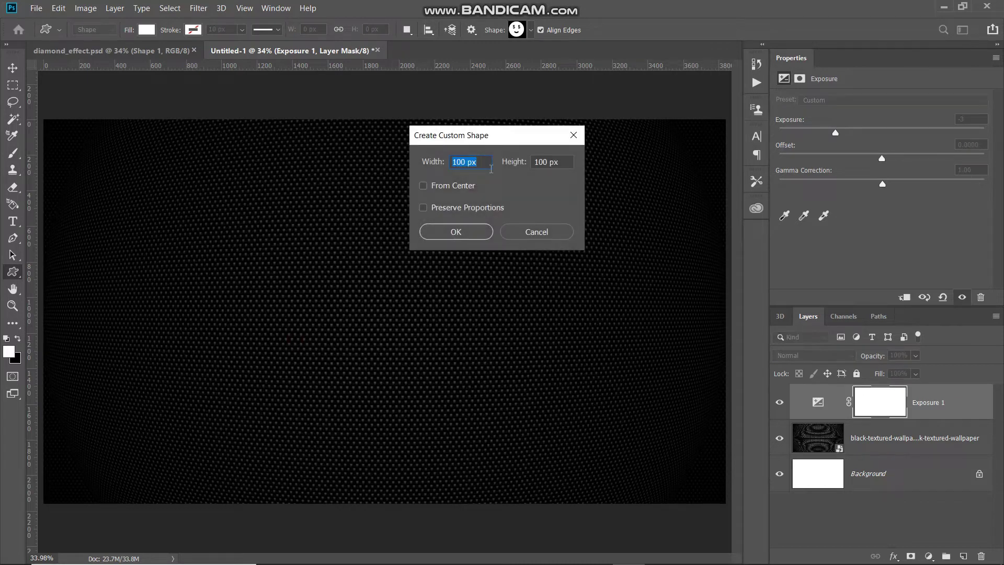
pyautogui.write('15')
pyautogui.press('Tab')
pyautogui.write('15')
pyautogui.click(444, 234)
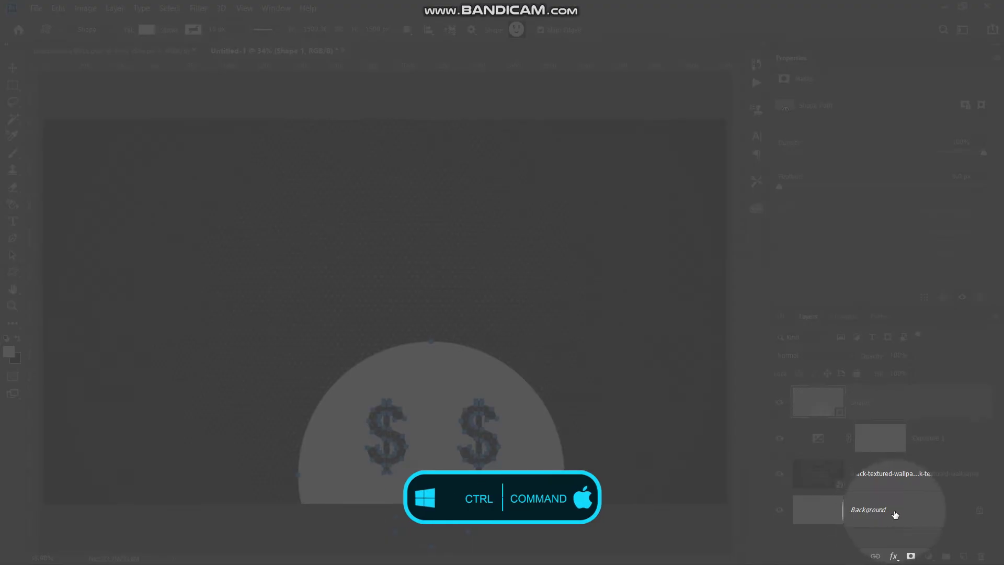
# Centre the smiley shape horizontally and vertically against the Background layer and convert the shape layer to a smart object.
pyautogui.click(889, 515)
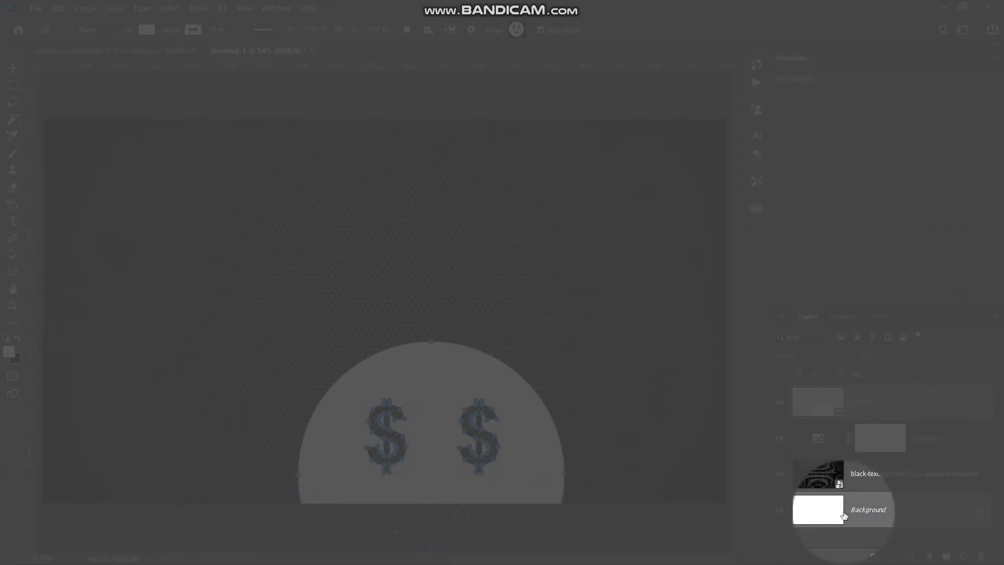
pyautogui.click(867, 412)
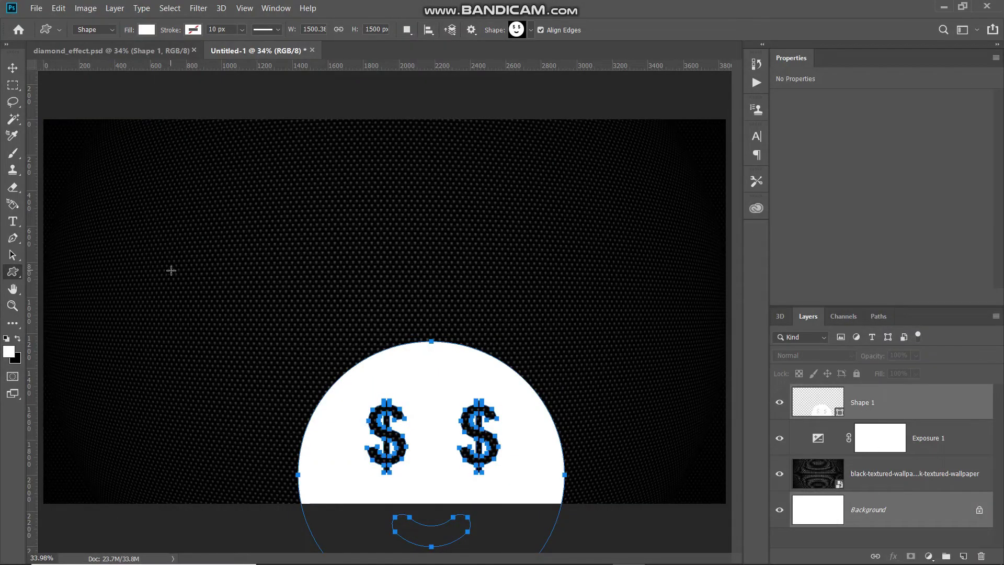
pyautogui.click(12, 68)
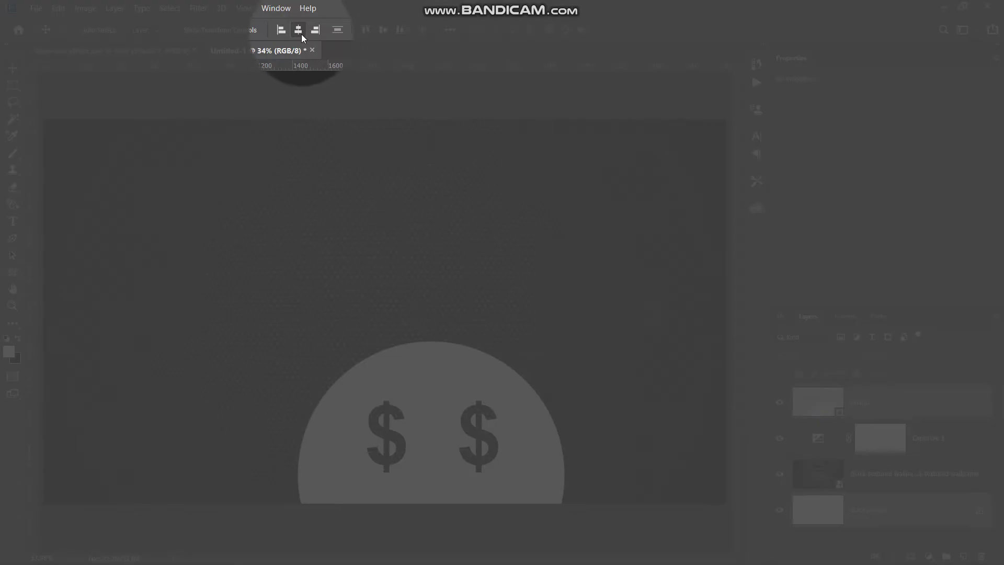
pyautogui.click(298, 30)
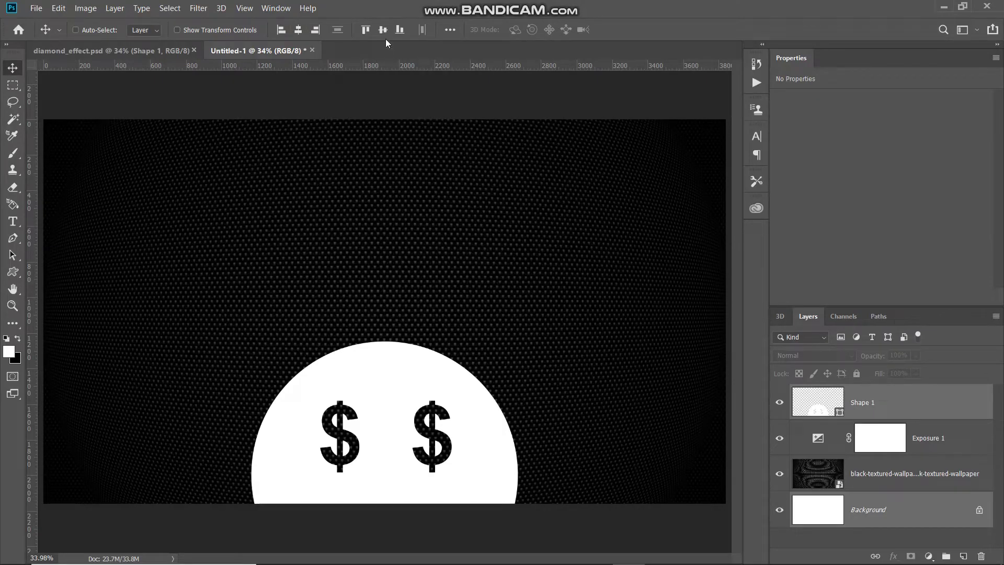
pyautogui.click(384, 30)
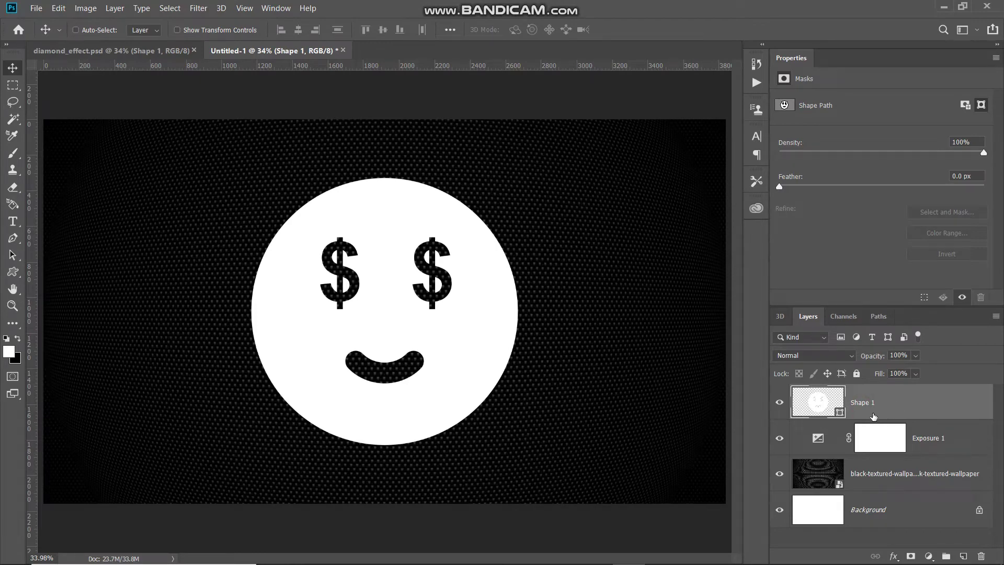
pyautogui.rightClick(899, 402)
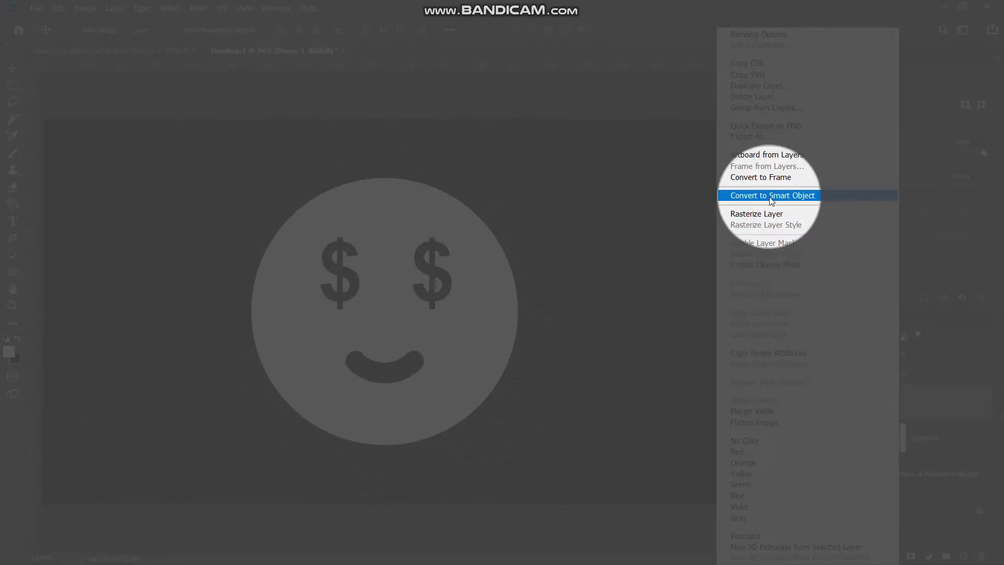
pyautogui.click(772, 195)
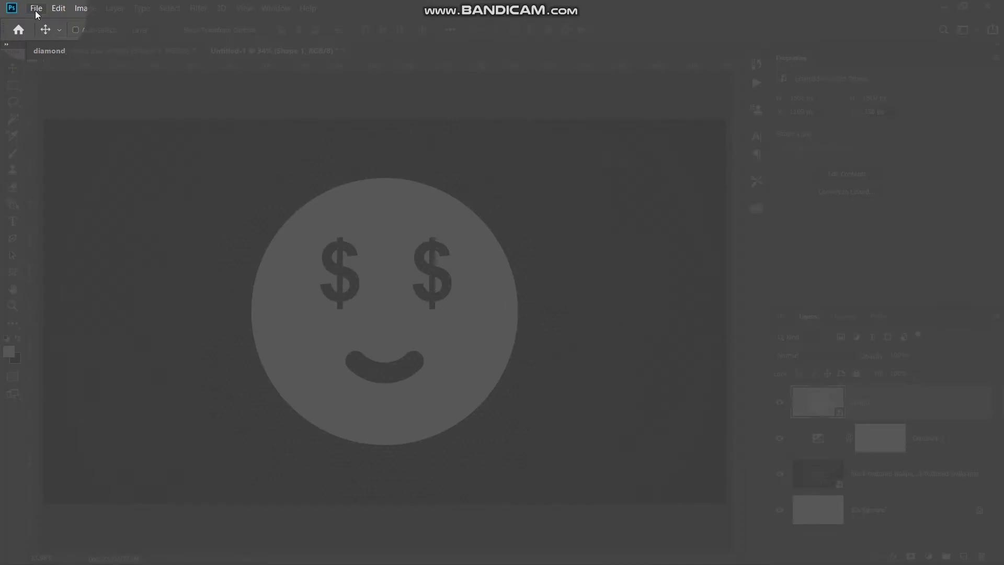
# Open the white-diamonds-pattern-seamless-background image from the Diamond Effect folder.
pyautogui.click(35, 9)
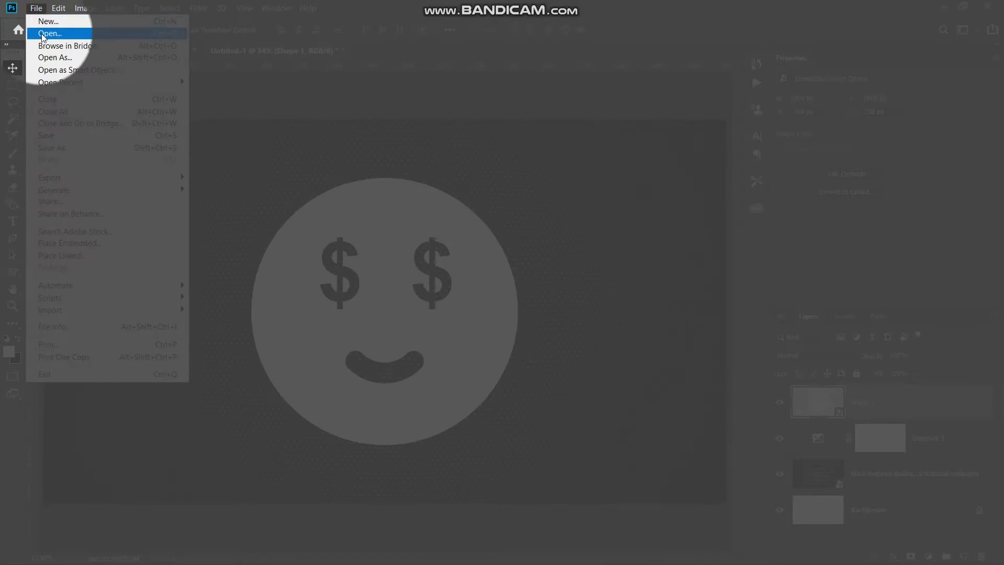
pyautogui.click(59, 34)
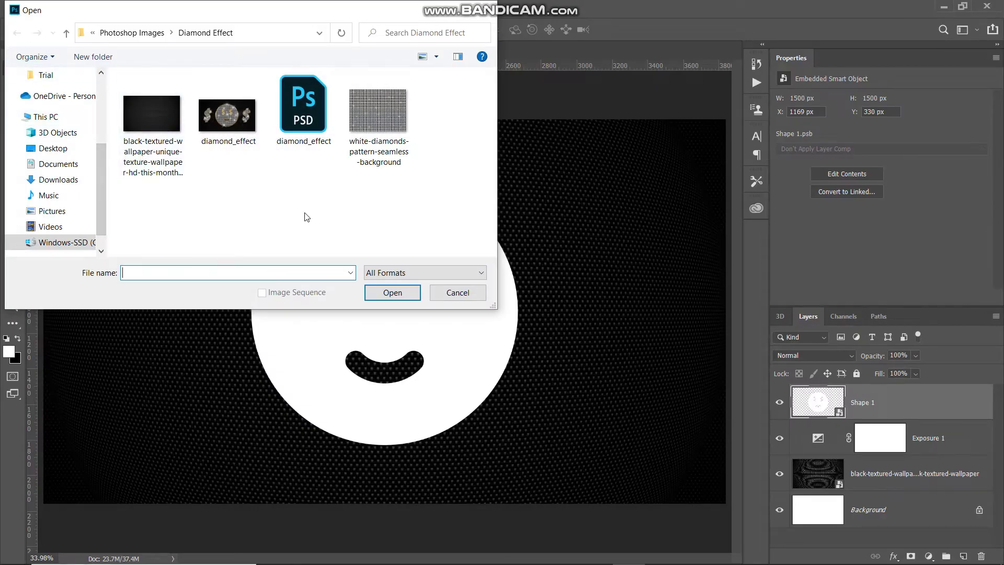
pyautogui.click(376, 131)
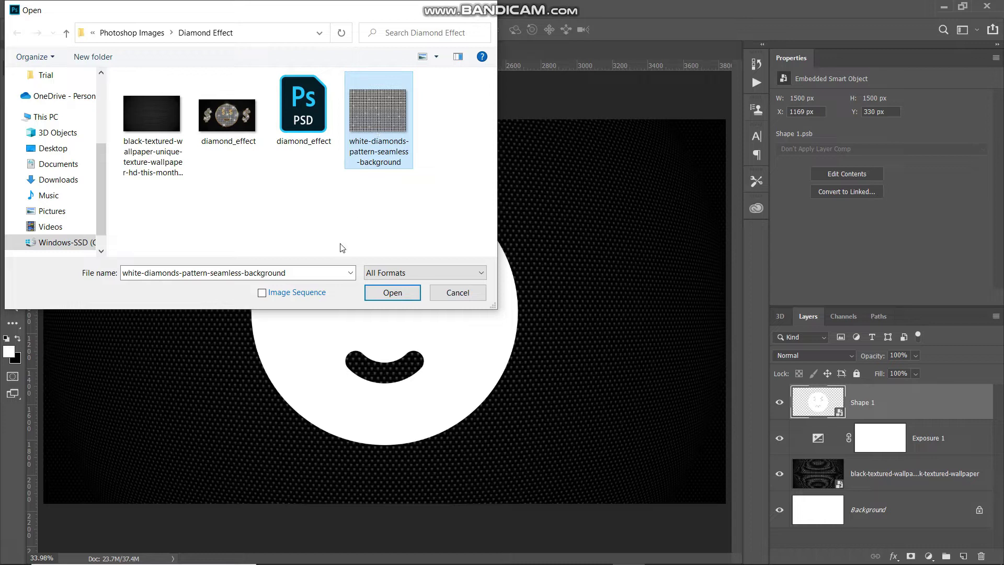
pyautogui.click(392, 293)
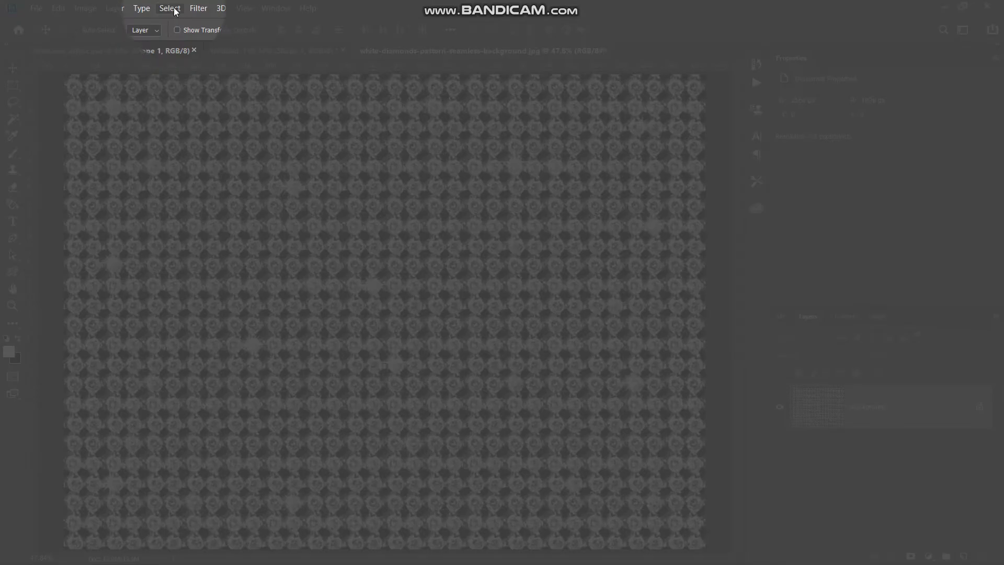
# Select the diamonds using Color Range on inverted Shadows with fuzziness 20% and range 65, and turn the selection into a layer mask.
pyautogui.click(170, 8)
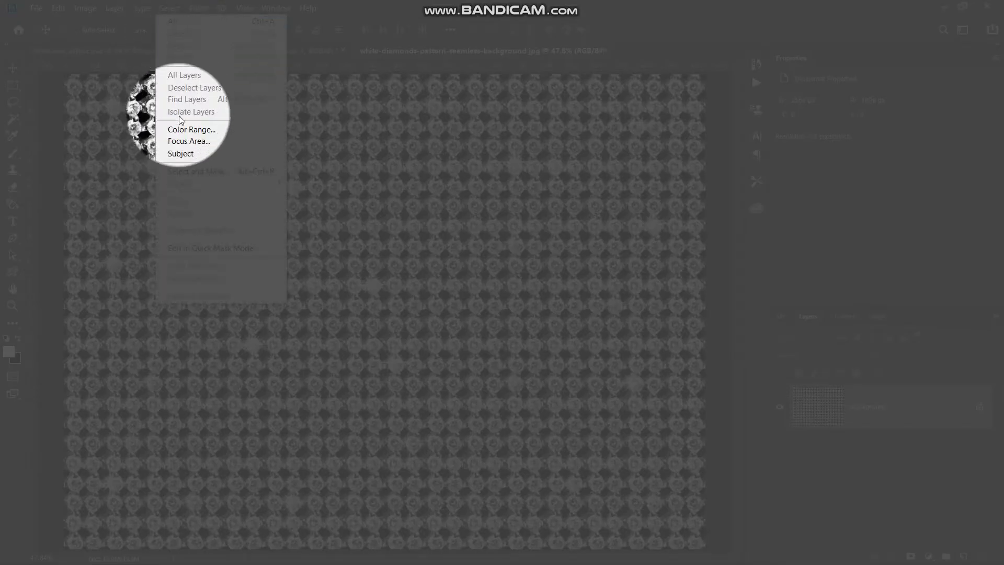
pyautogui.click(199, 133)
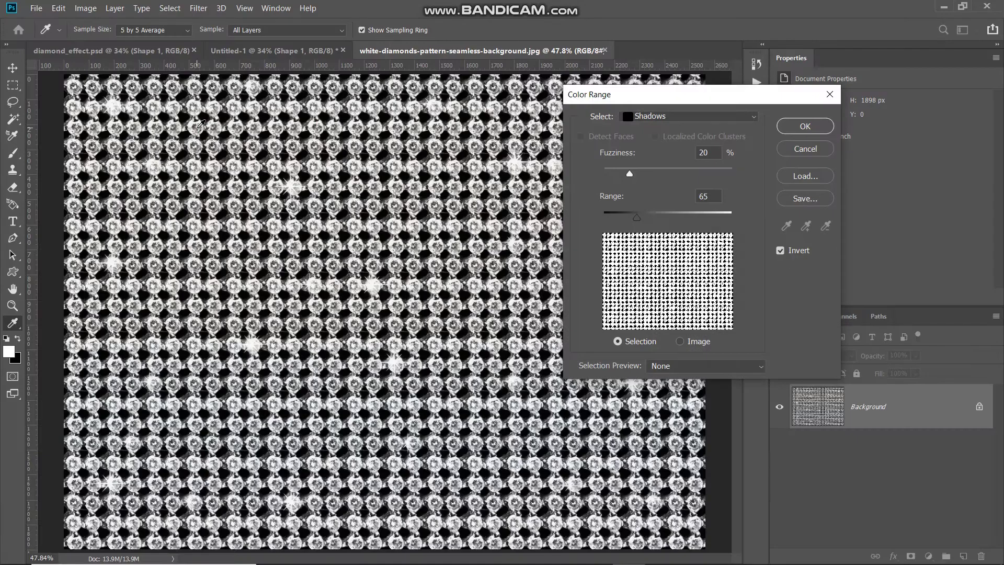
pyautogui.click(664, 119)
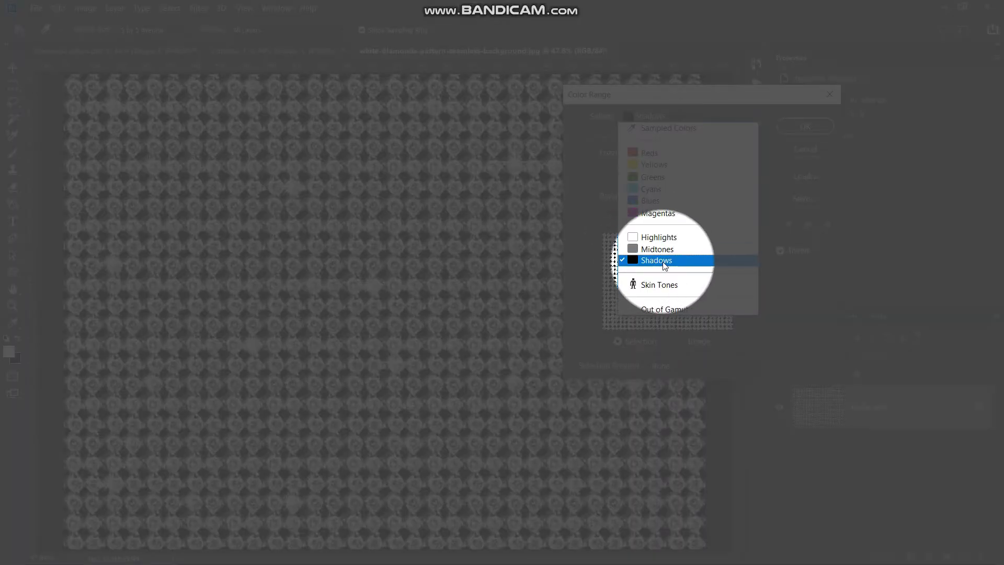
pyautogui.click(665, 266)
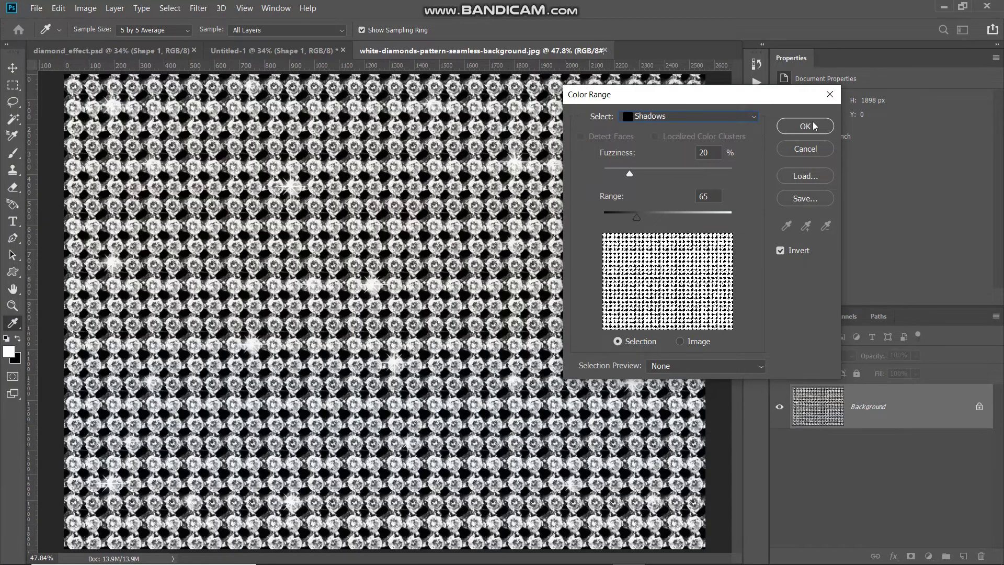
pyautogui.click(815, 126)
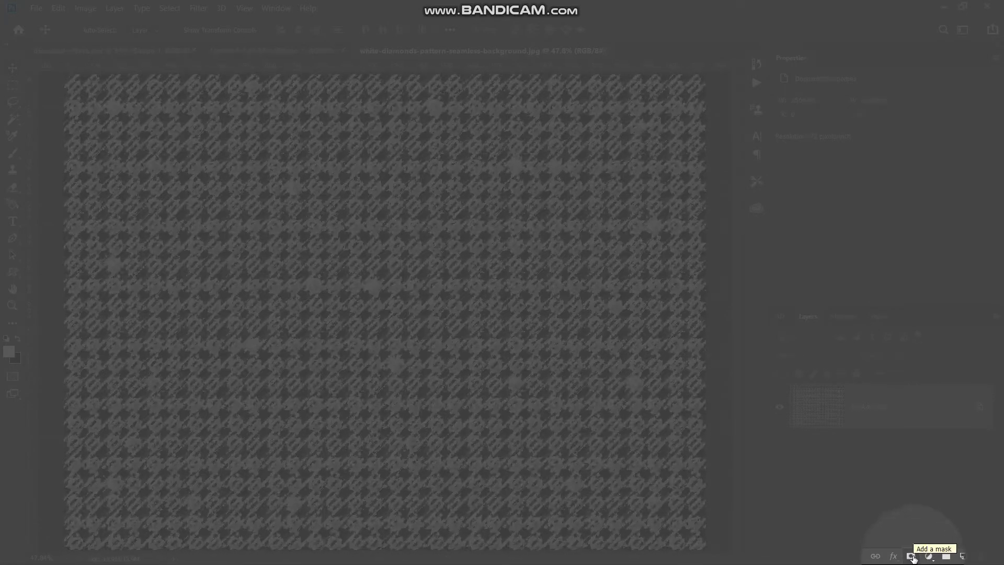
pyautogui.click(911, 556)
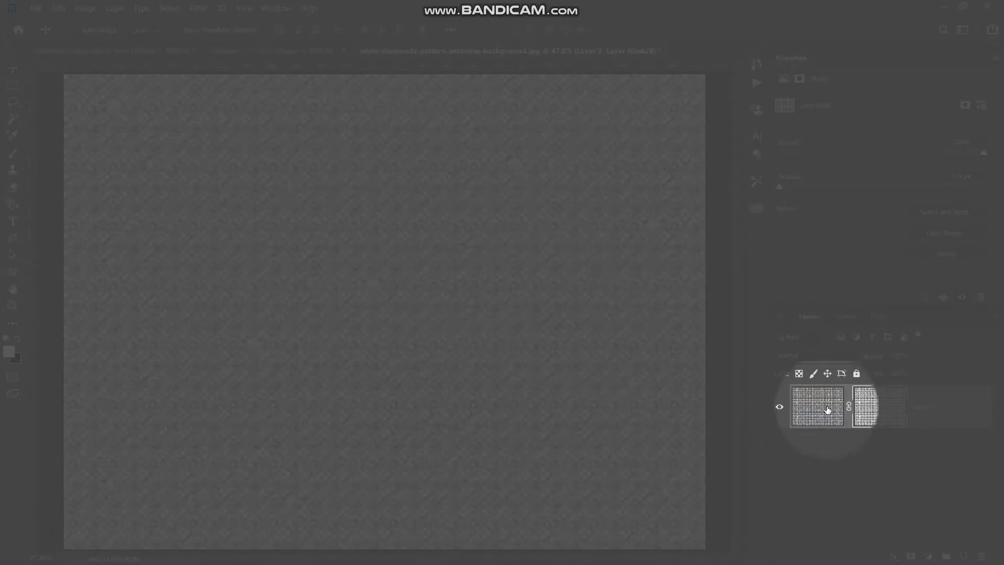
# Define the masked diamond image as a pattern named Diamond Video and close the image.
pyautogui.click(829, 407)
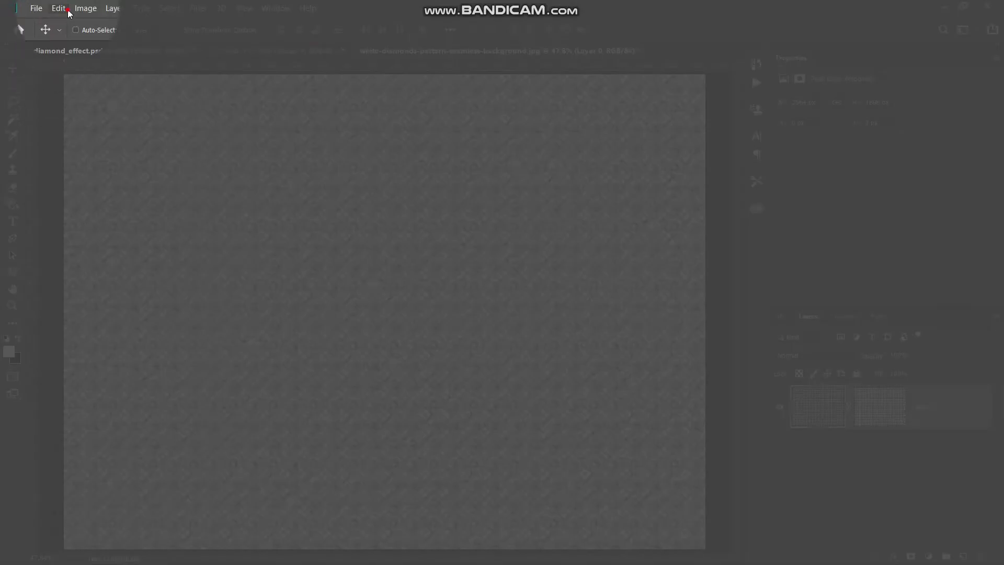
pyautogui.click(58, 8)
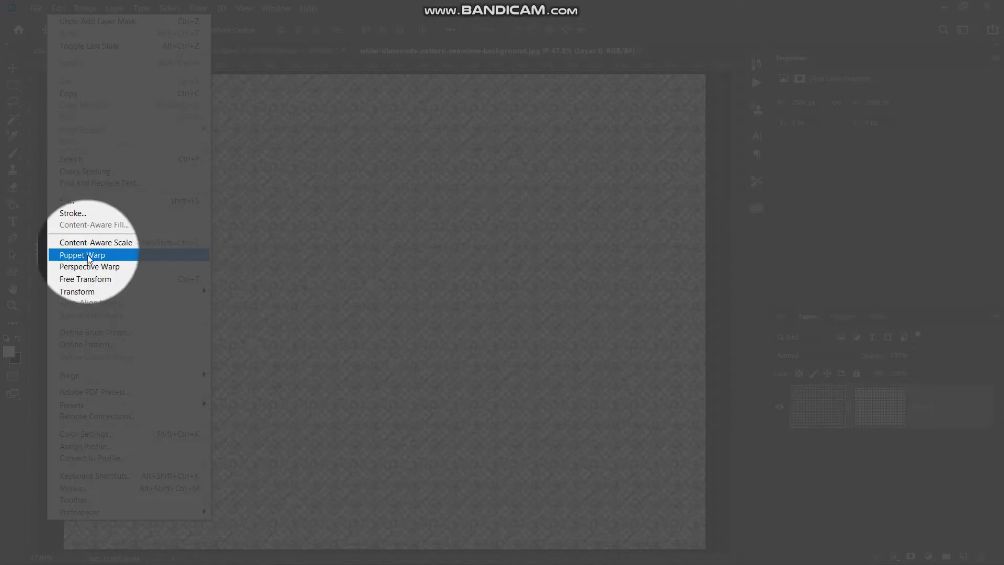
pyautogui.click(92, 345)
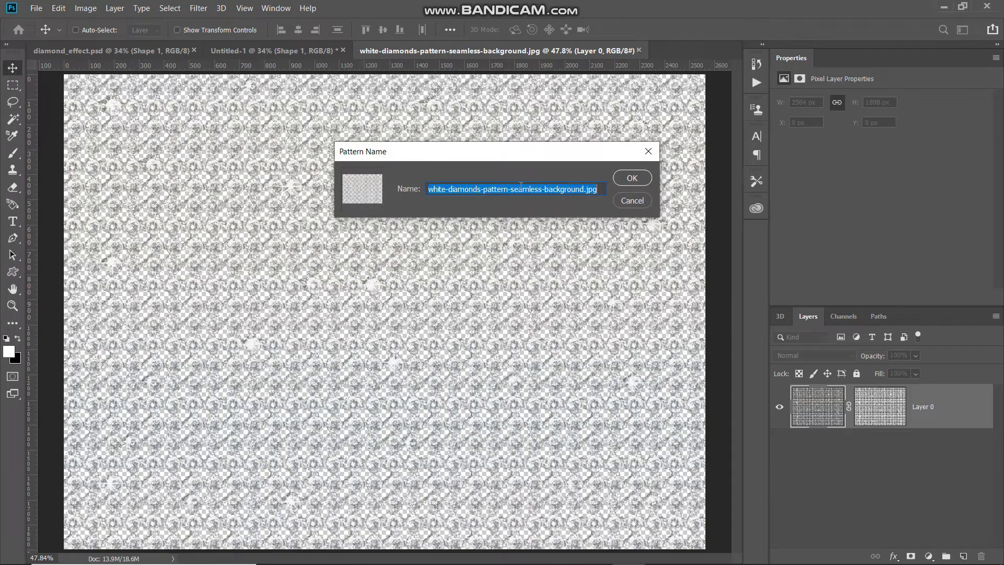
pyautogui.press('BackSpace')
pyautogui.write('Diamond Video')
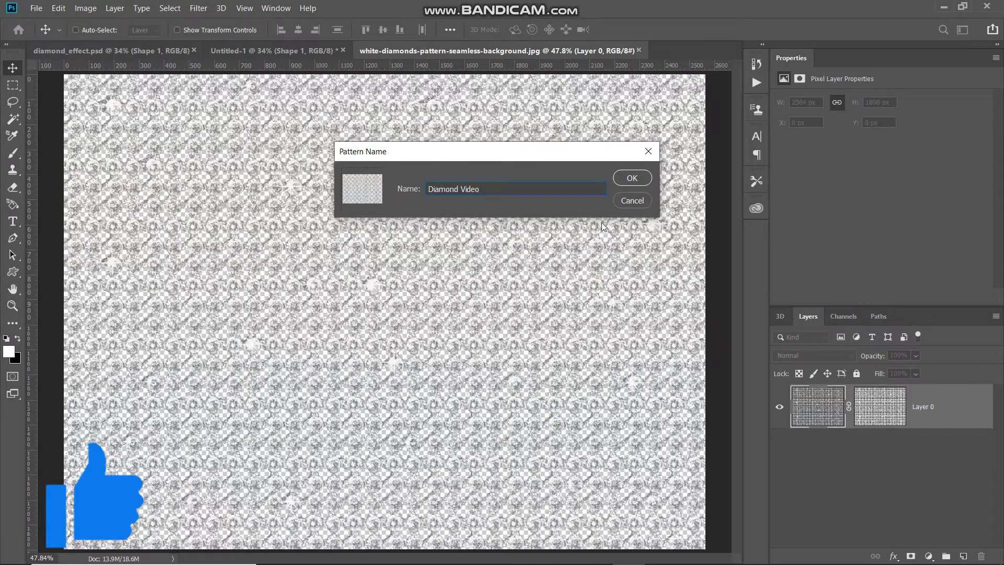
pyautogui.click(635, 180)
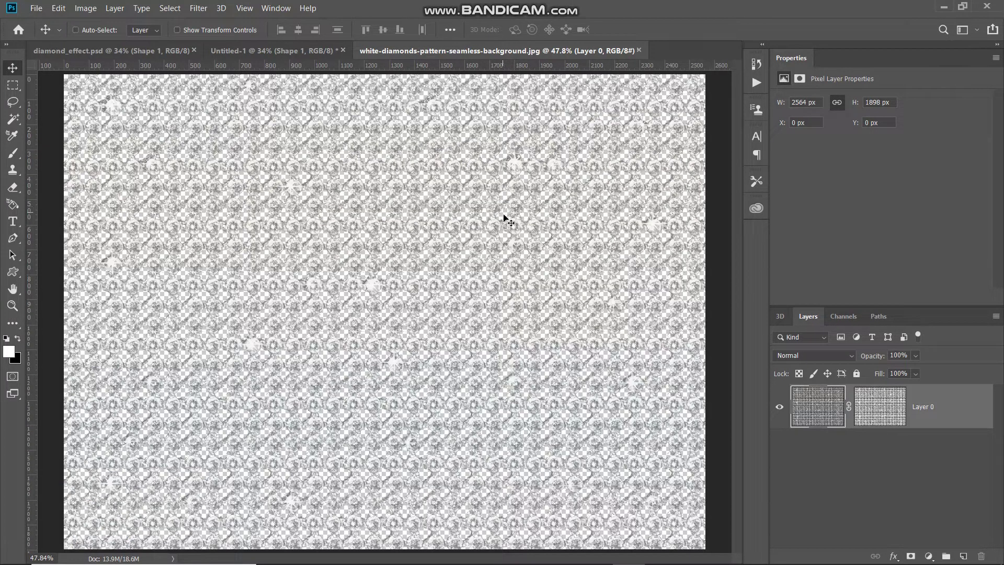
pyautogui.click(639, 50)
pyautogui.click(522, 225)
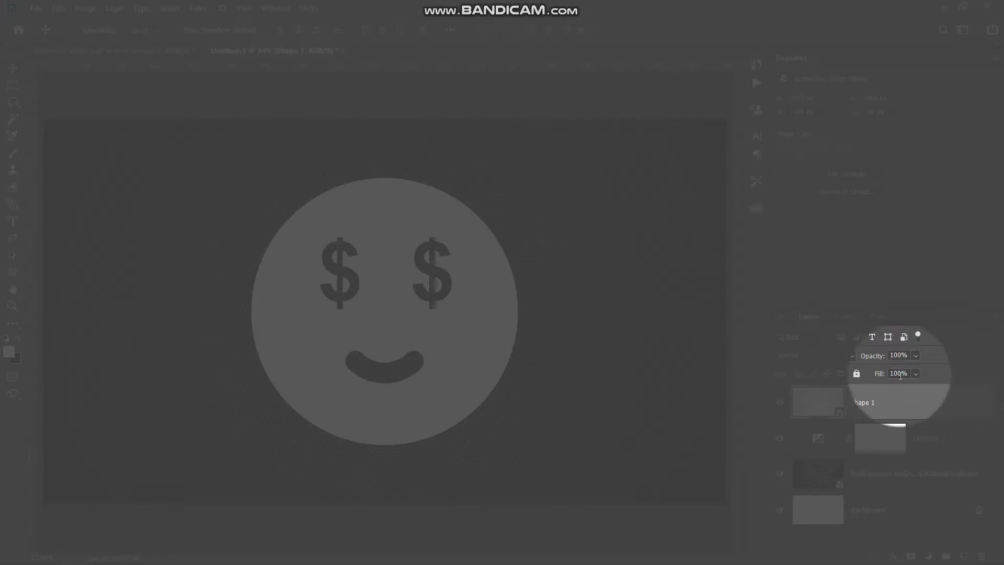
# Reduce the fill of the Shape 1 smiley layer to 0%.
pyautogui.click(901, 374)
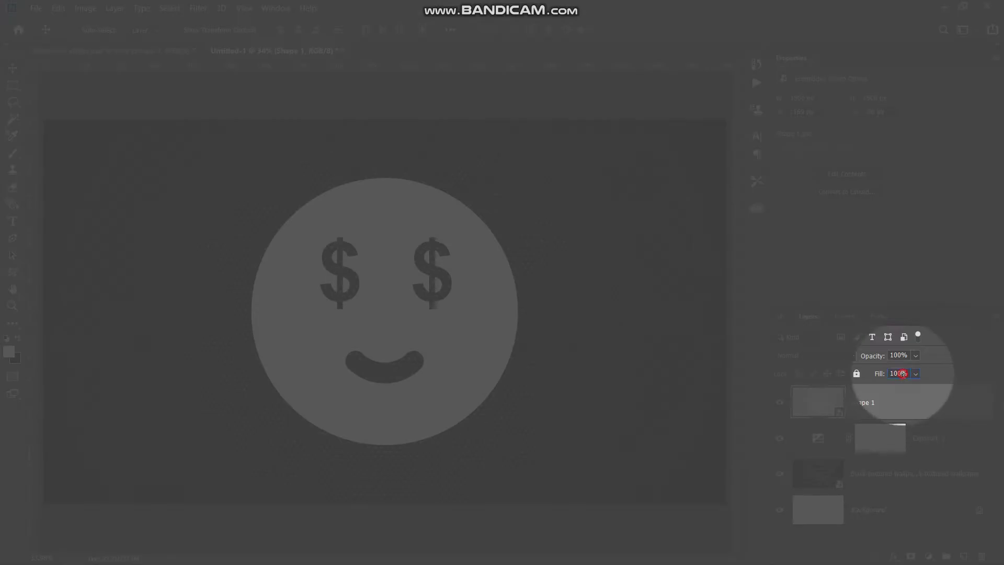
pyautogui.press('BackSpace')
pyautogui.press('BackSpace')
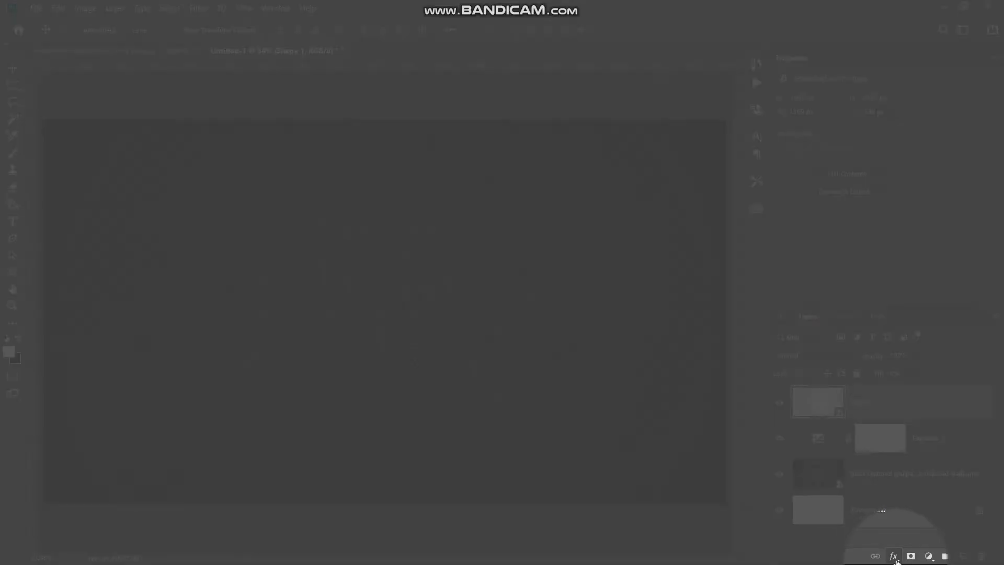
# Add a Pattern Overlay to the smiley using the Diamond Video pattern at Normal blend, 100% opacity and 60% scale.
pyautogui.click(894, 556)
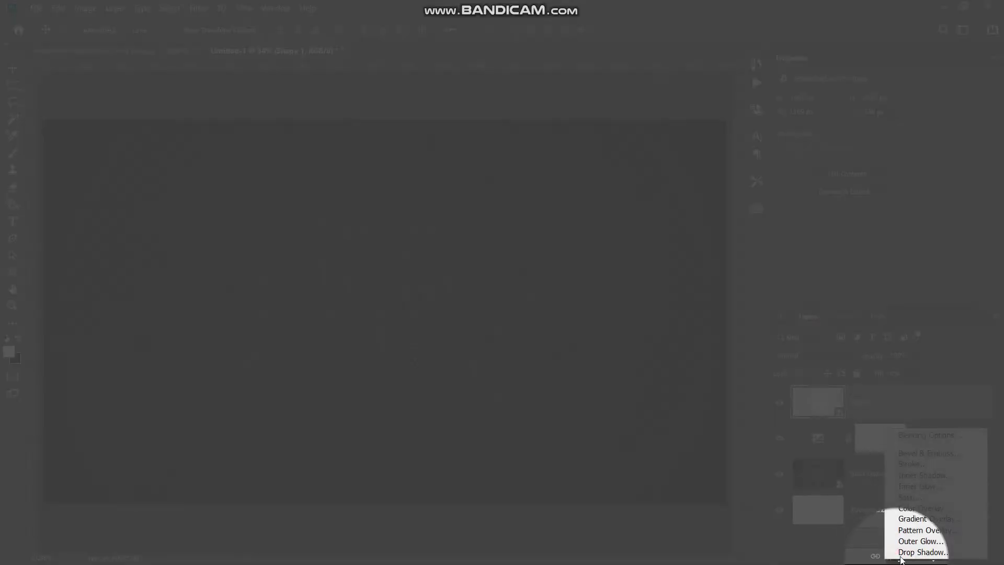
pyautogui.click(936, 531)
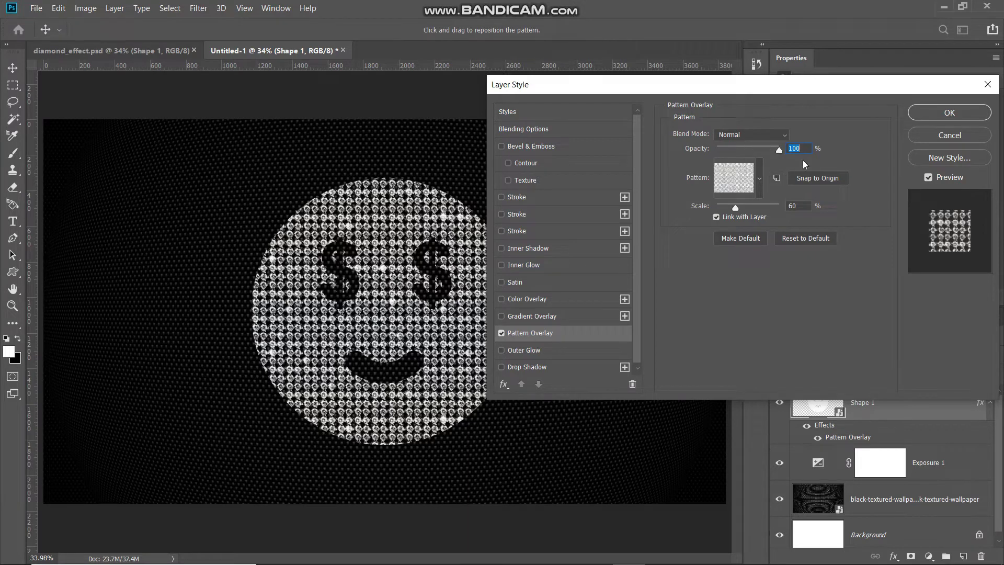
pyautogui.moveTo(806, 149); pyautogui.dragTo(785, 183)
pyautogui.click(760, 180)
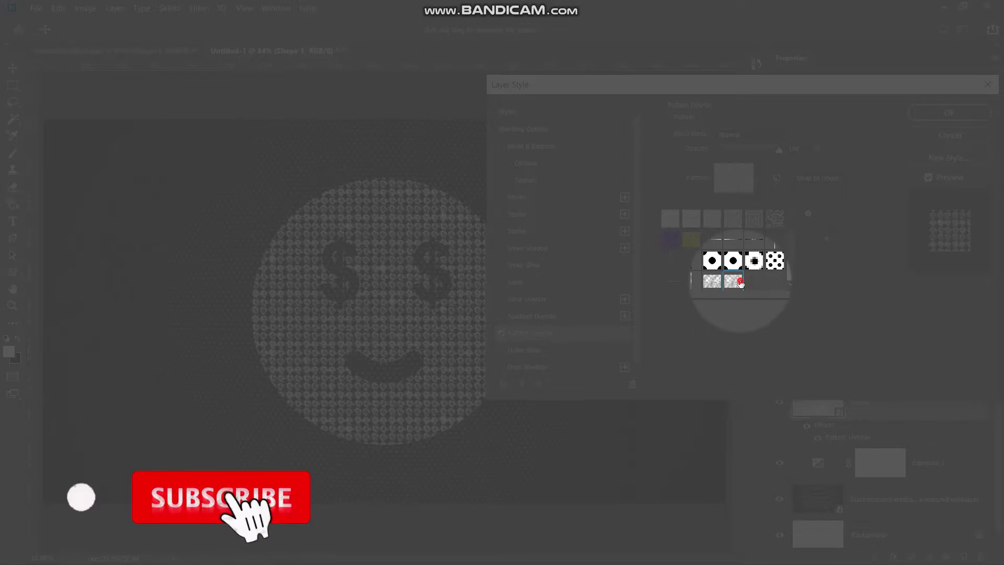
pyautogui.doubleClick(740, 282)
pyautogui.click(801, 207)
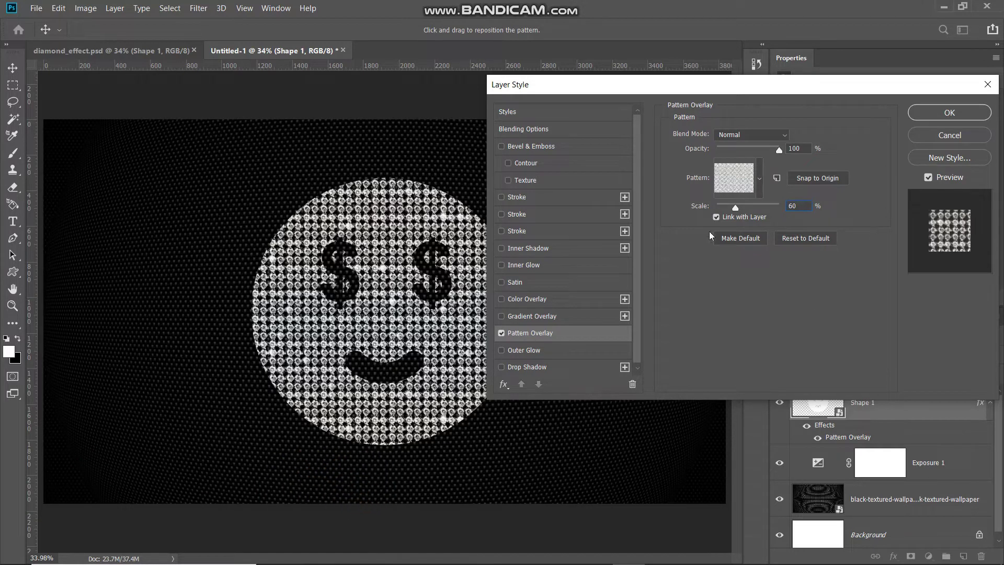
pyautogui.click(501, 334)
pyautogui.click(501, 334)
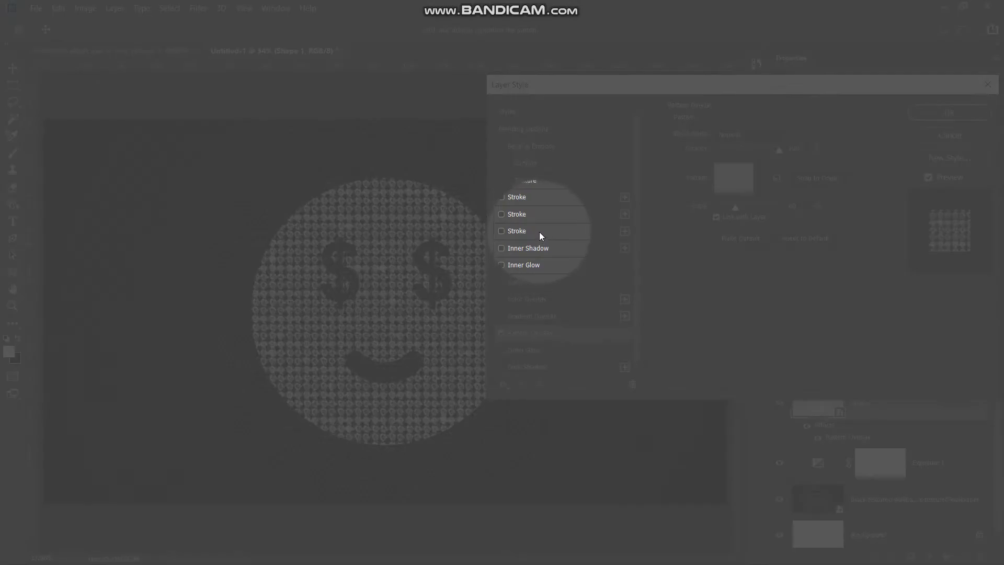
# Add a 35 px outside stroke to the smiley with Normal blending, 100% opacity and a gradient fill.
pyautogui.click(540, 232)
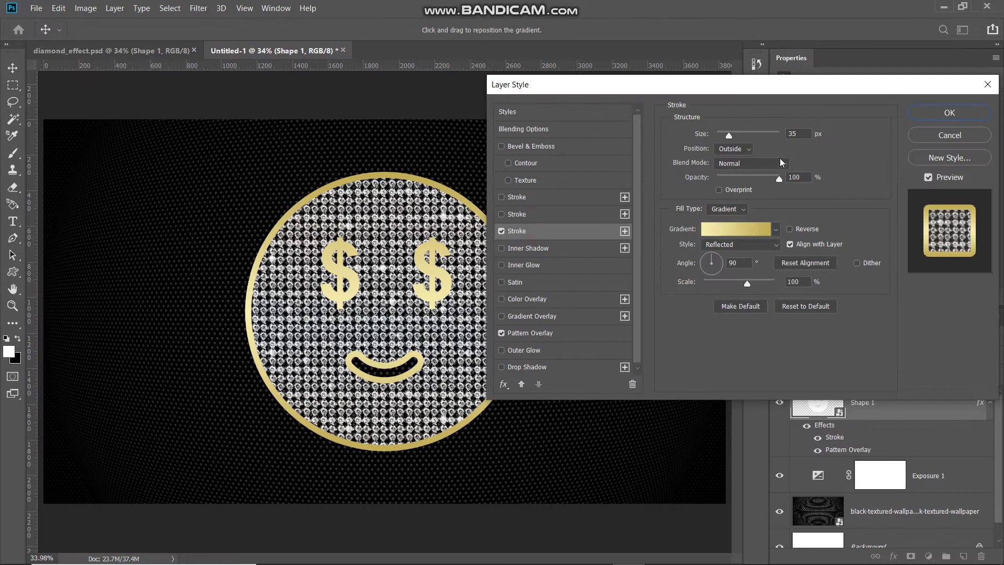
pyautogui.click(802, 132)
pyautogui.click(735, 152)
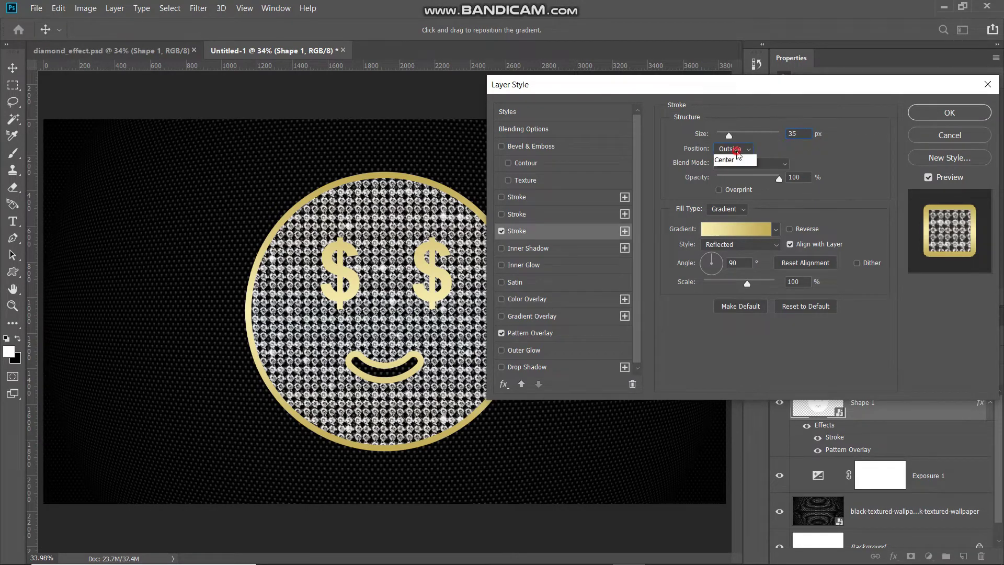
pyautogui.click(731, 161)
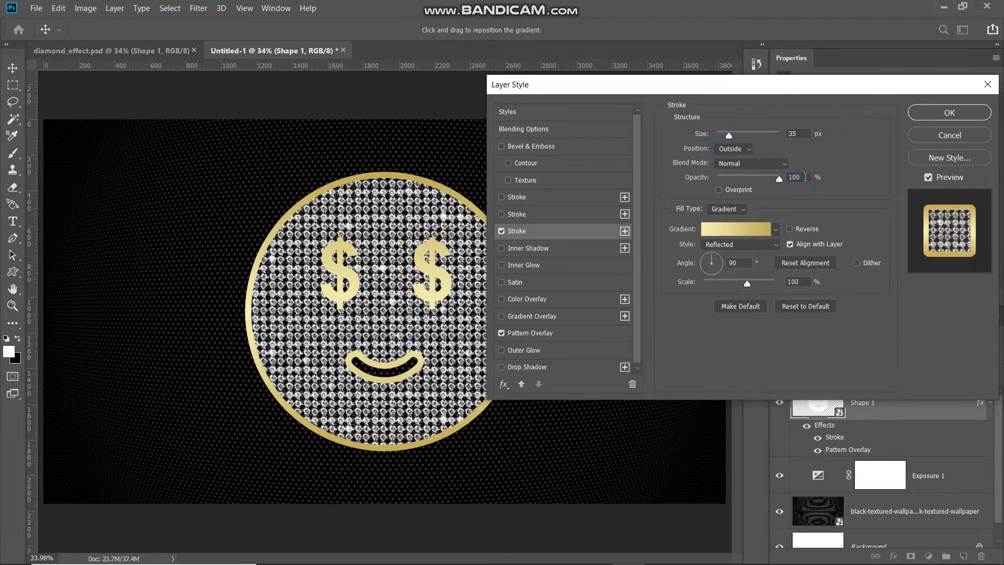
pyautogui.click(806, 177)
pyautogui.click(730, 213)
# Base the stroke's gradient on the Black, White preset and set its starting colour stop to f7eead.
pyautogui.click(726, 231)
pyautogui.click(720, 232)
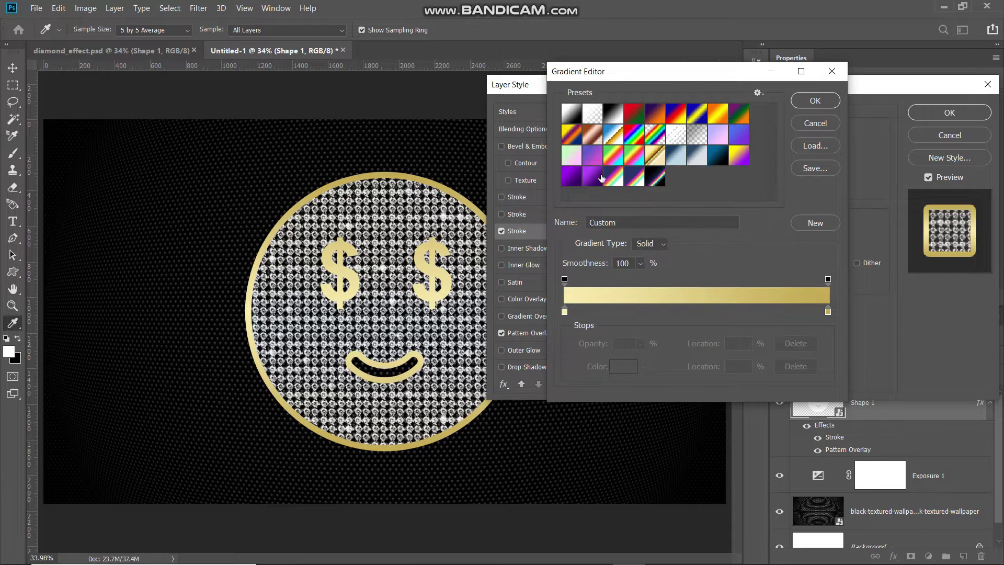
pyautogui.click(612, 115)
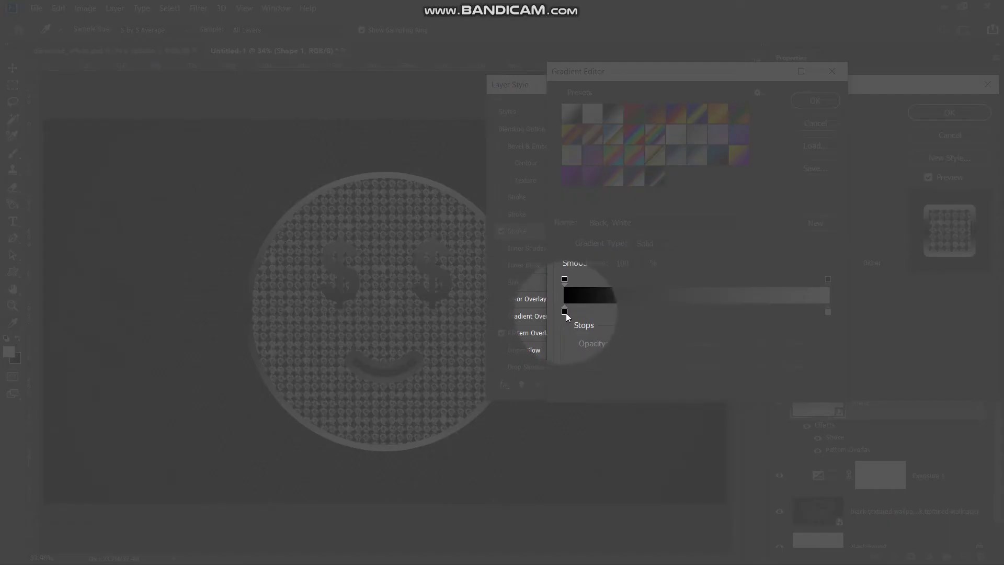
pyautogui.doubleClick(565, 313)
pyautogui.write('f7eead')
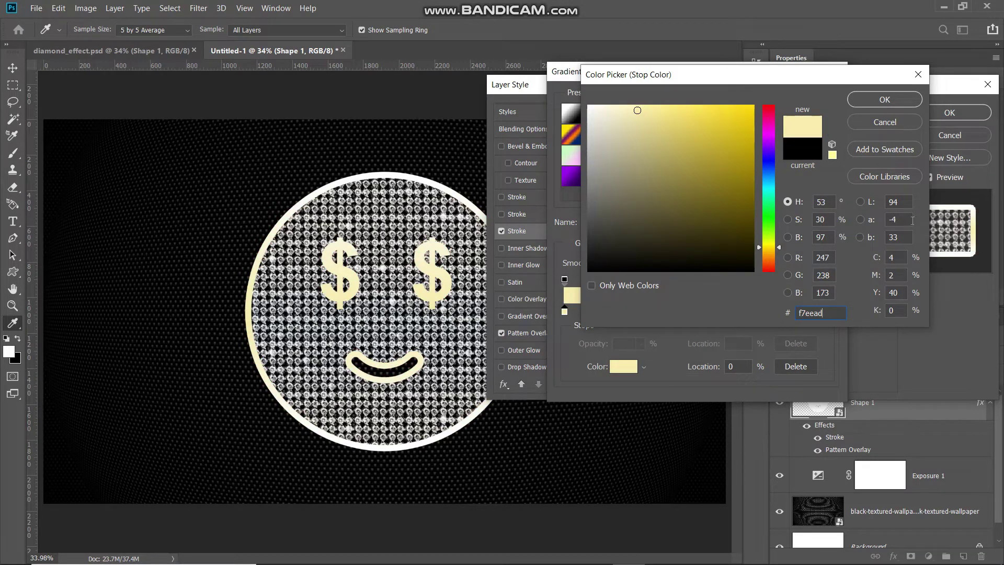
pyautogui.click(884, 100)
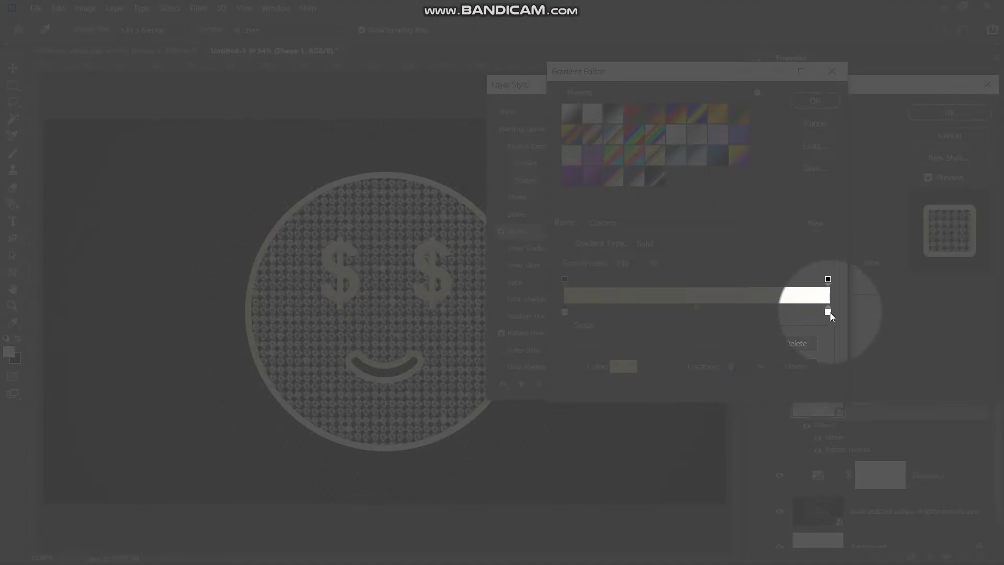
# Set the stroke gradient's ending colour stop to c1ac51 and accept the gradient.
pyautogui.doubleClick(828, 312)
pyautogui.write('c1ac51')
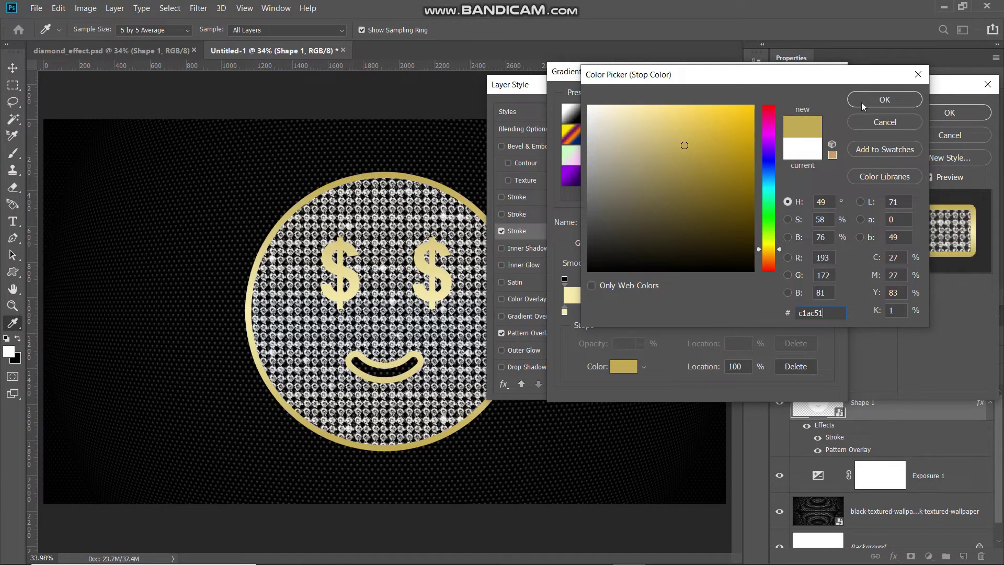
pyautogui.click(862, 101)
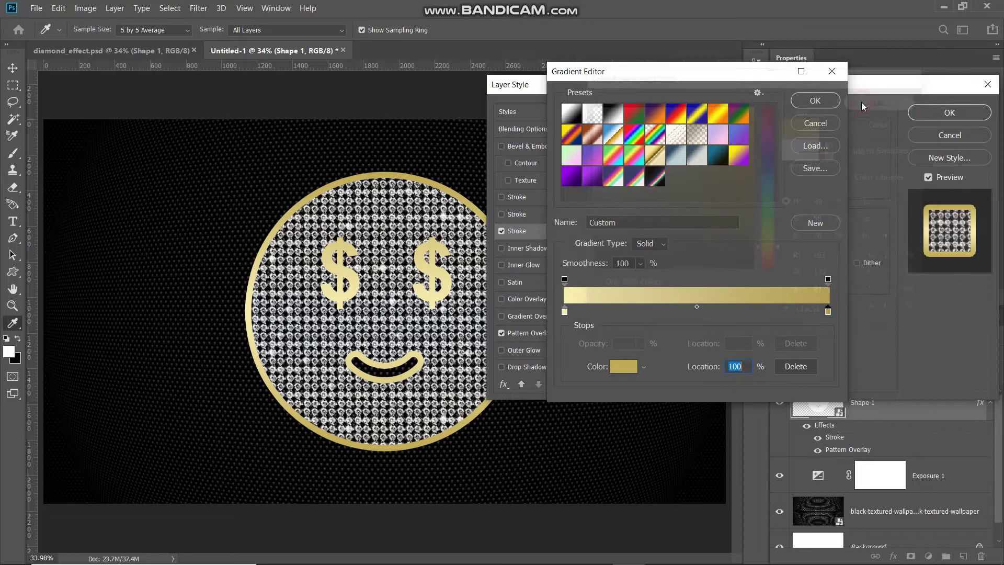
pyautogui.click(826, 103)
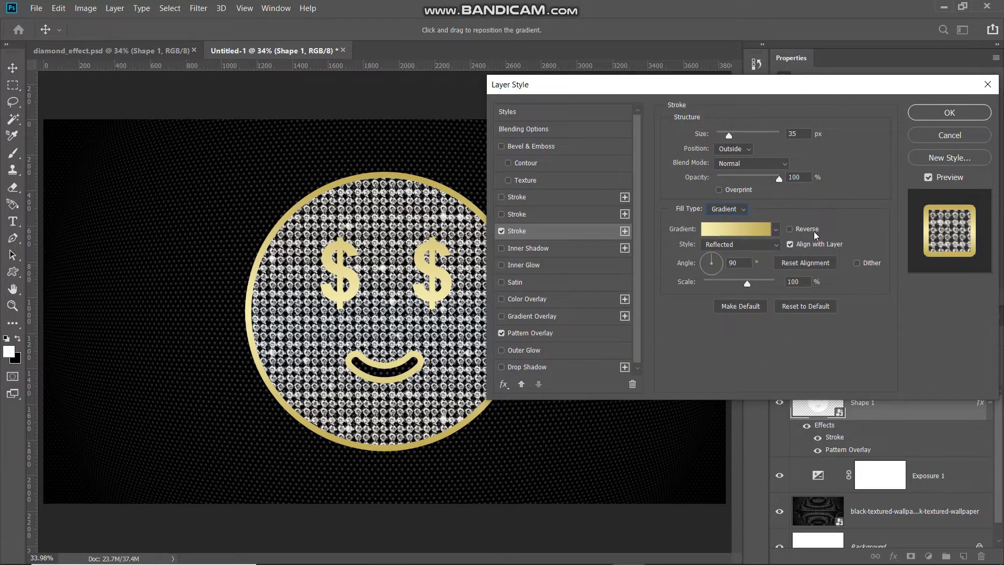
# Use the Reflected style for the stroke's gradient, and switch the stroke off and on to compare its effect.
pyautogui.click(720, 243)
pyautogui.click(726, 285)
pyautogui.click(501, 231)
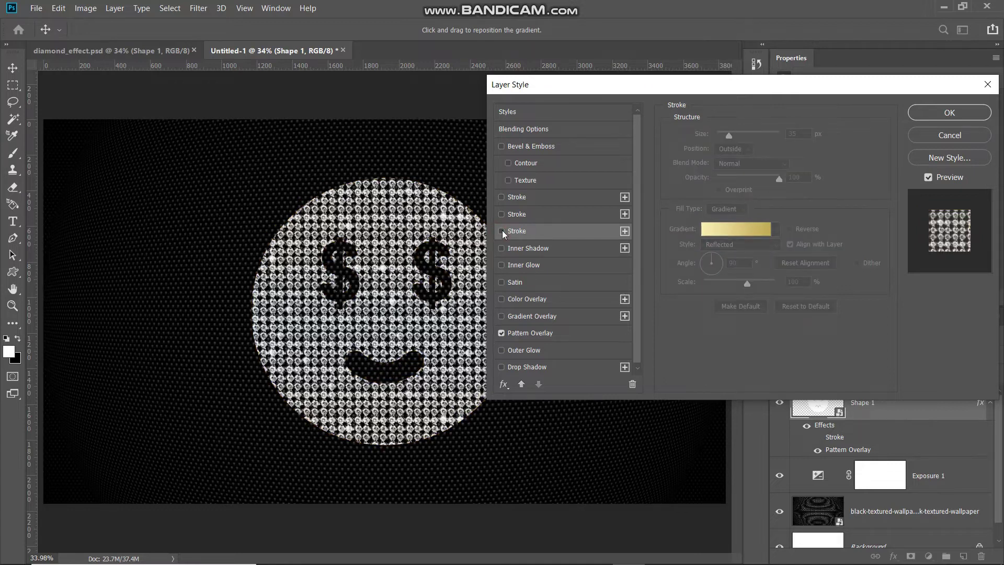
pyautogui.click(502, 232)
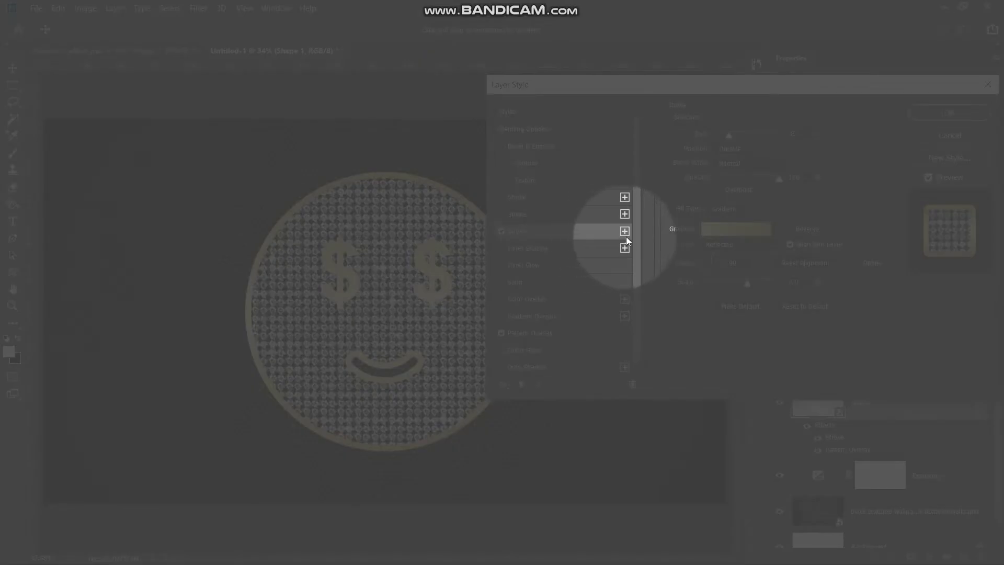
# Add a second stroke above the existing 35 px one and set its size to 28 px at 100% opacity.
pyautogui.click(625, 232)
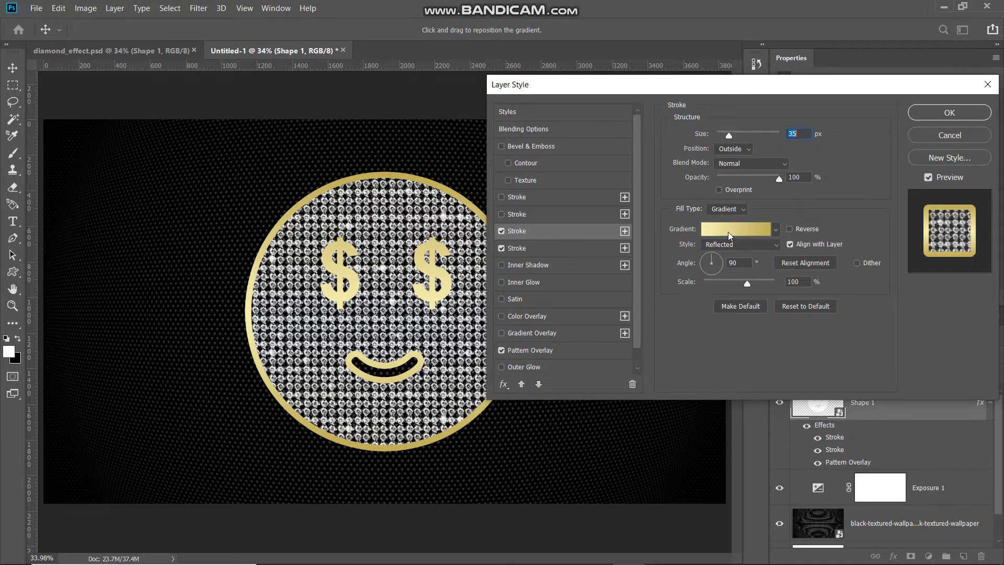
pyautogui.click(800, 132)
pyautogui.press('BackSpace')
pyautogui.press('BackSpace')
pyautogui.write('28')
pyautogui.doubleClick(805, 179)
# Base the 28 px stroke's gradient on the Black, White preset and set its starting colour stop to 291103.
pyautogui.click(727, 230)
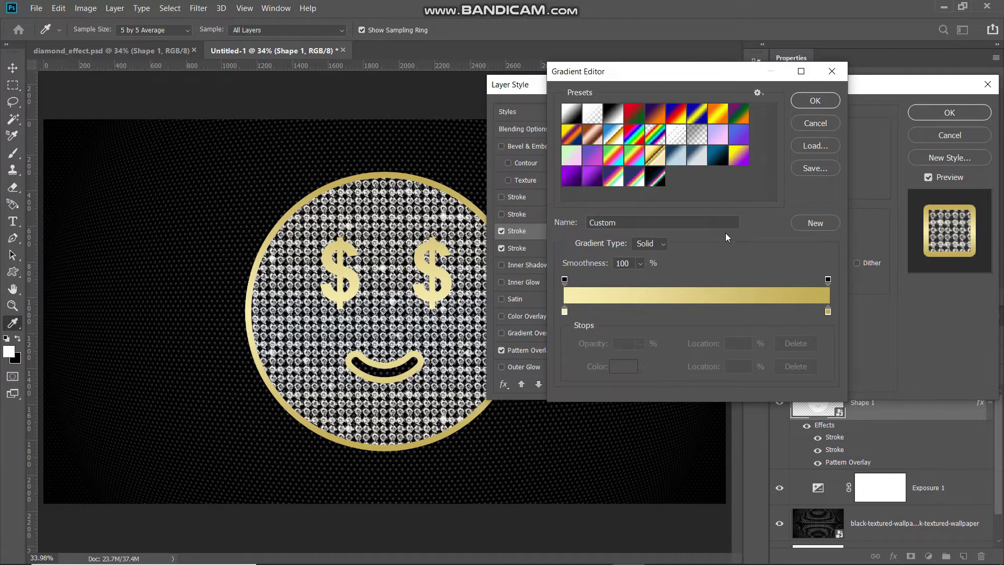
pyautogui.click(616, 120)
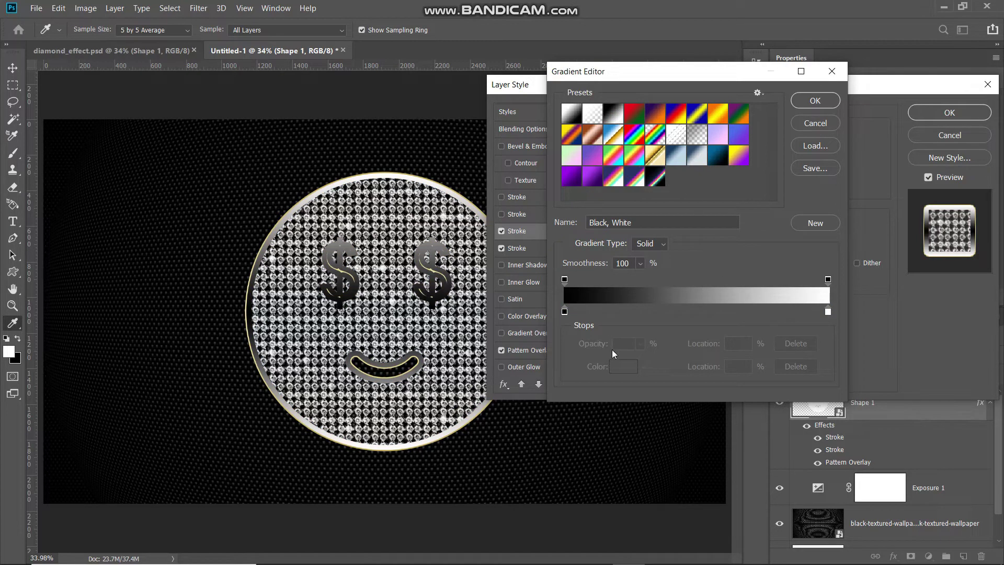
pyautogui.doubleClick(565, 313)
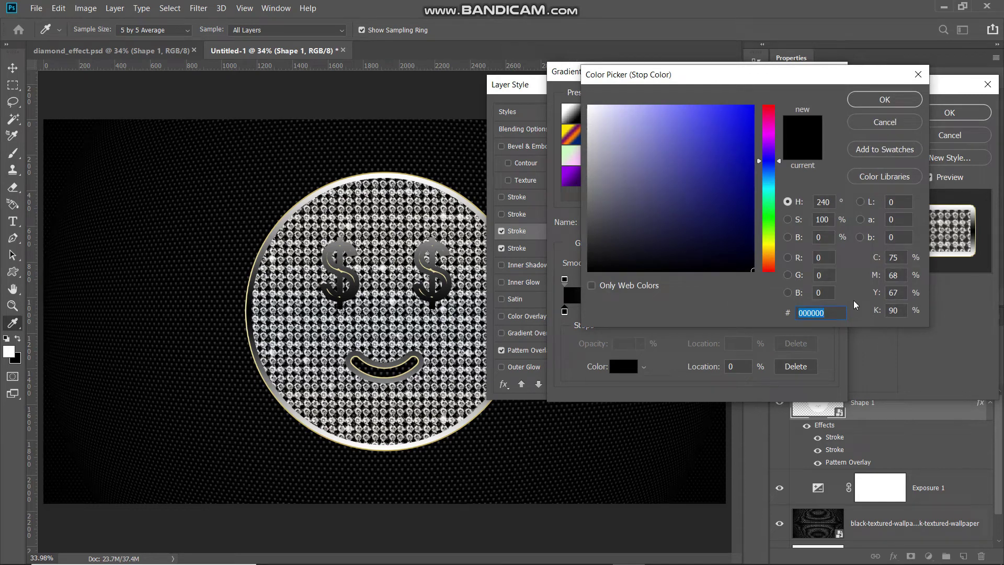
pyautogui.write('291103')
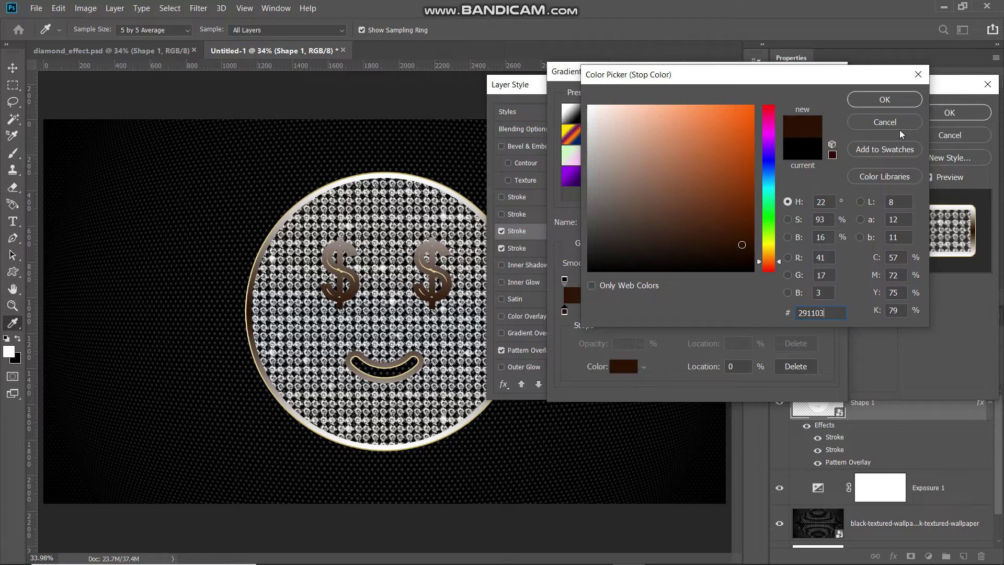
pyautogui.click(885, 99)
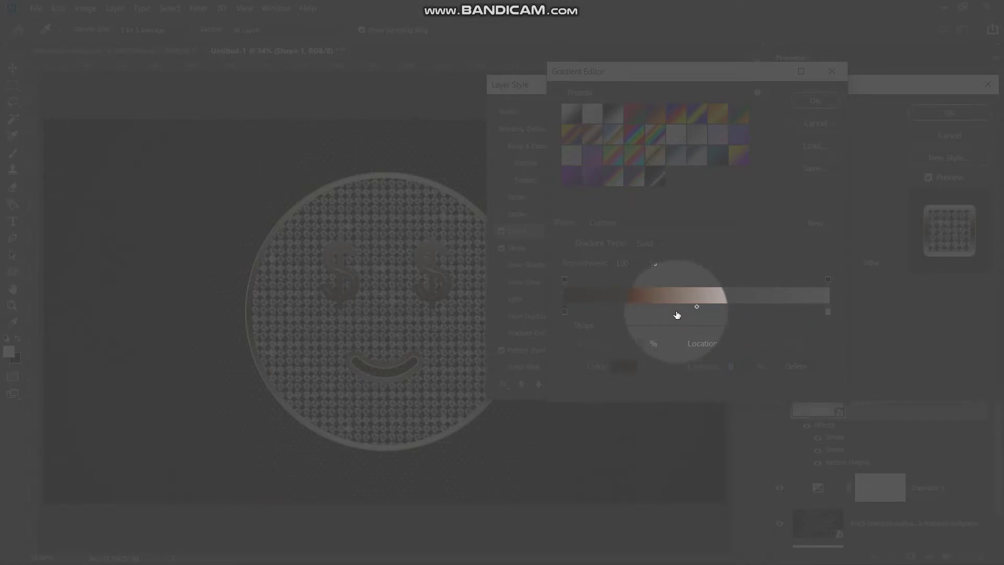
# Add a middle colour stop to the stroke gradient at 50% location with the colour bf7e03.
pyautogui.click(675, 313)
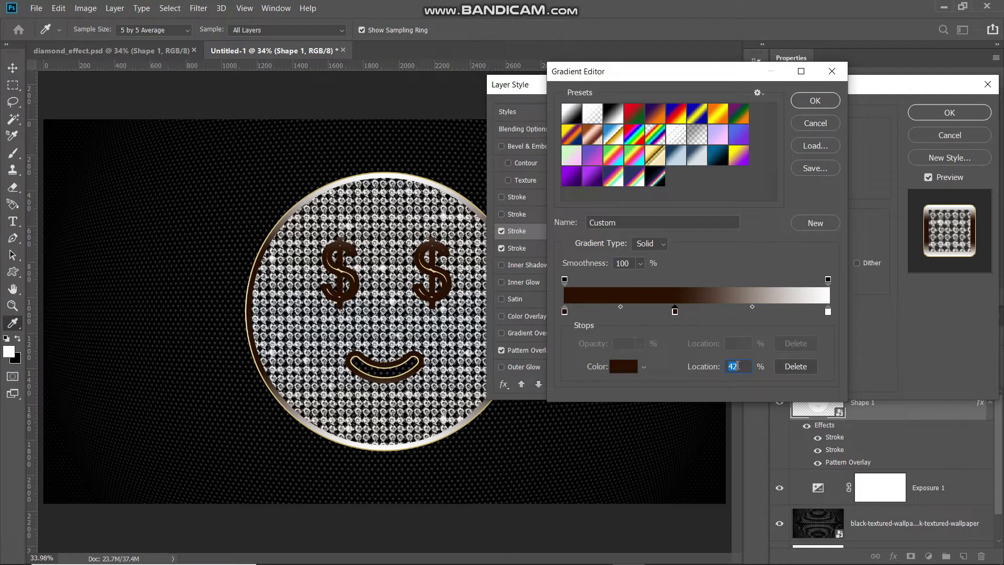
pyautogui.write('50')
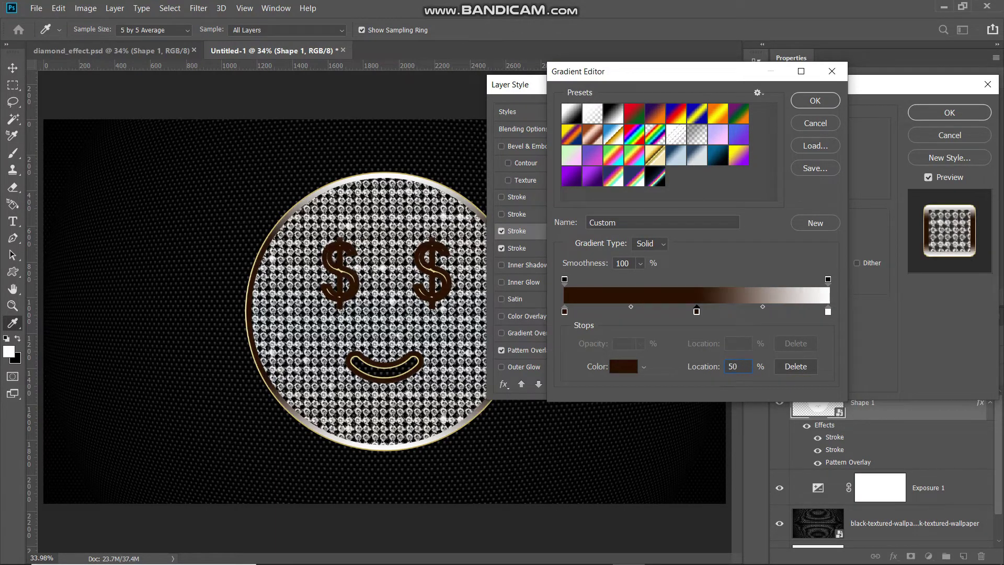
pyautogui.click(617, 368)
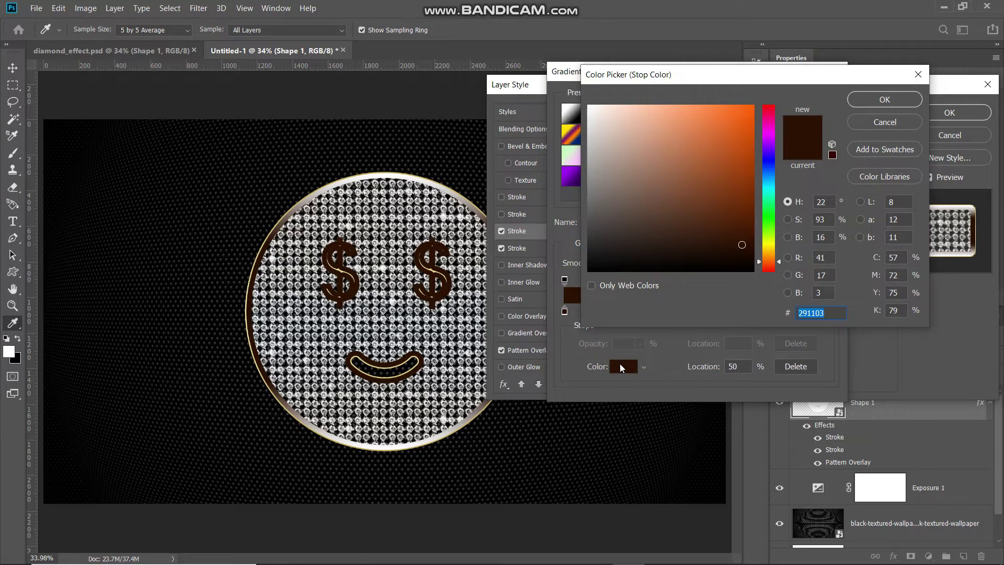
pyautogui.write('bf7e03')
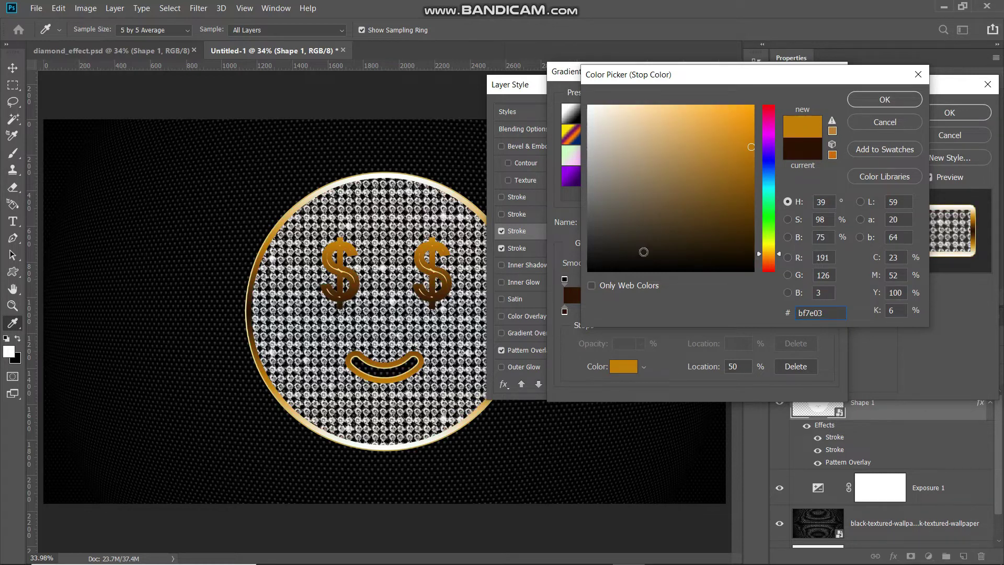
pyautogui.click(885, 99)
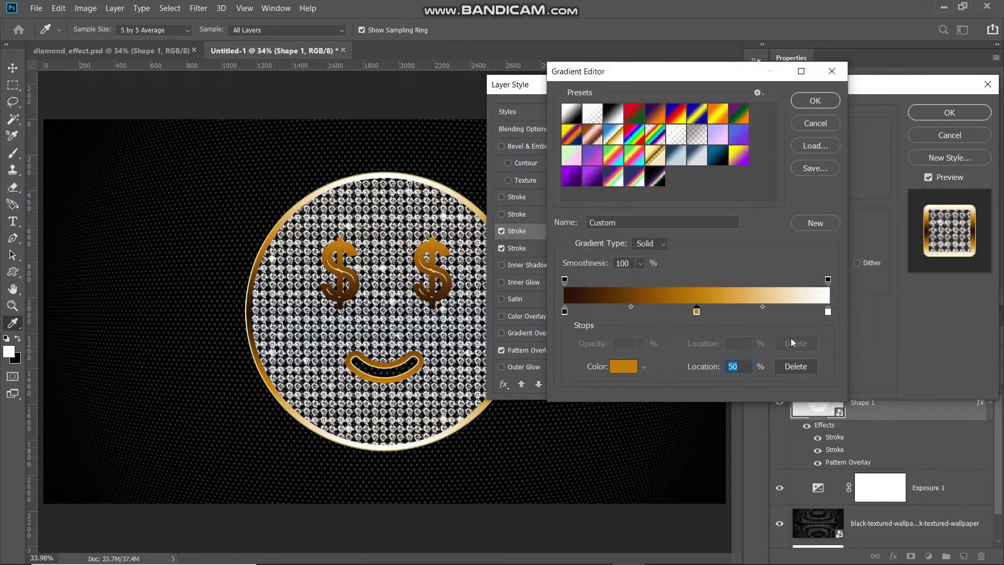
# Set the stroke gradient's ending colour stop to f8e6c7 and accept the gradient.
pyautogui.doubleClick(828, 311)
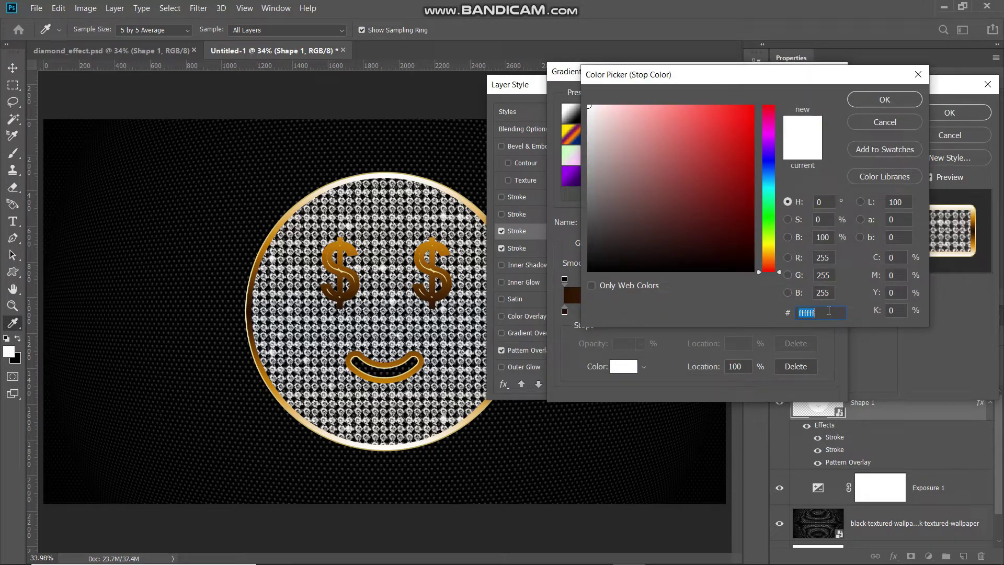
pyautogui.write('00f8e6')
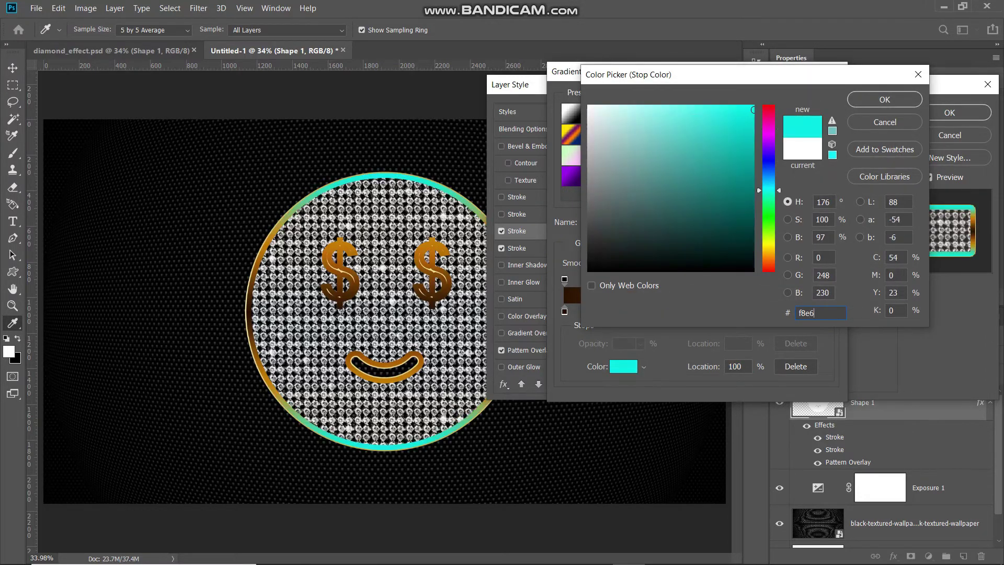
pyautogui.write('c7')
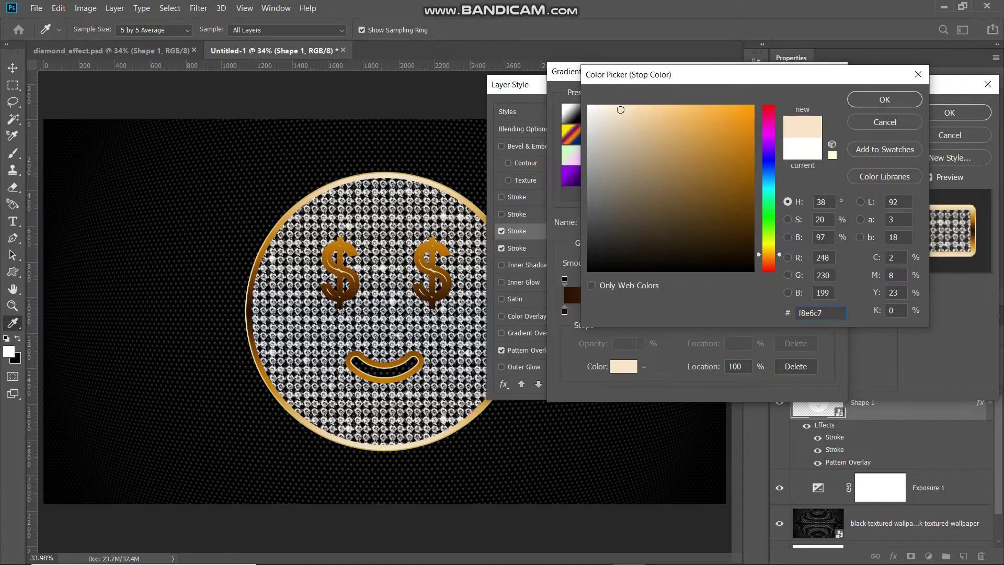
pyautogui.click(884, 100)
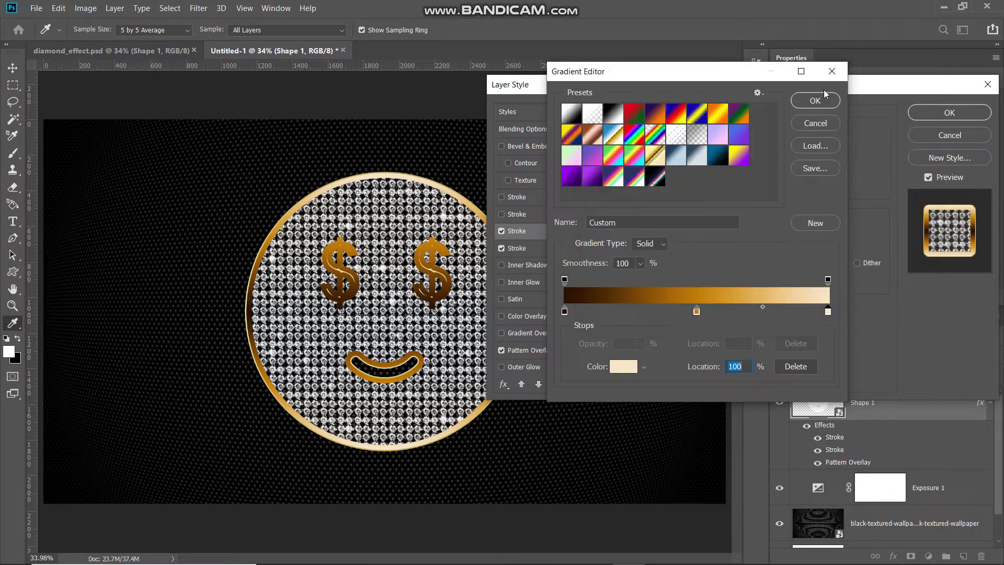
pyautogui.click(817, 102)
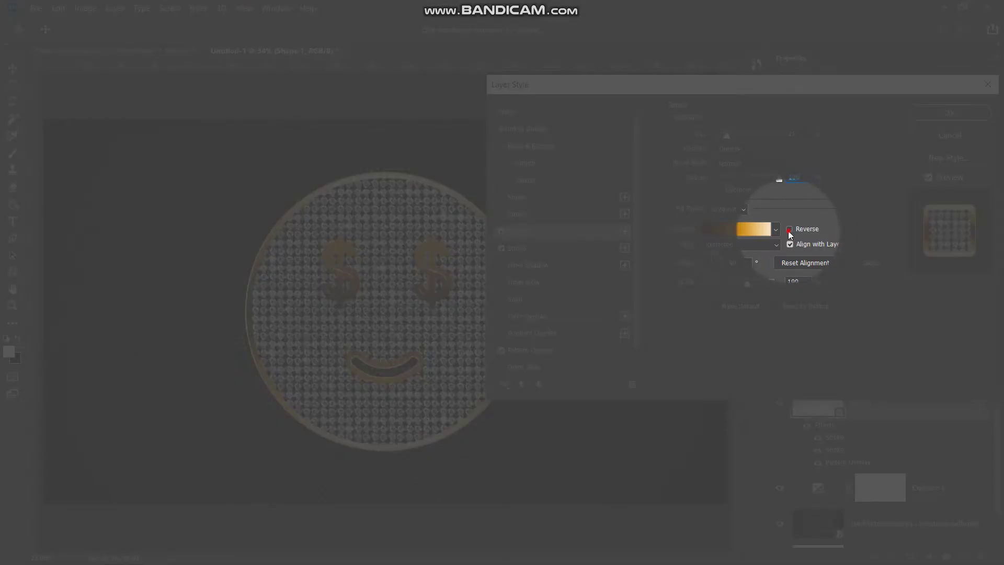
# Reverse the 28 px stroke's gradient, use the Reflected style at 120% scale, and switch the stroke off and on to compare.
pyautogui.click(789, 230)
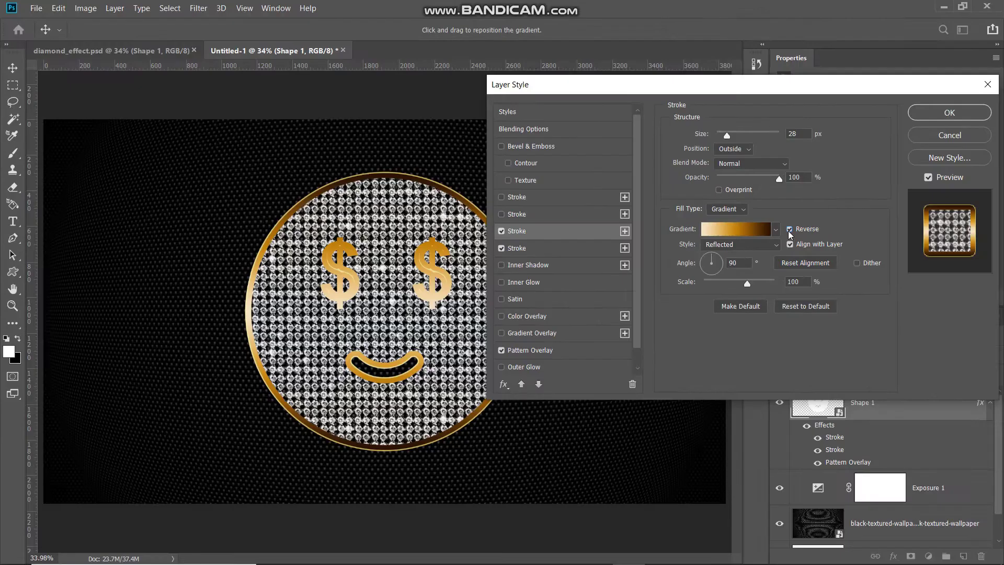
pyautogui.click(716, 245)
pyautogui.click(722, 285)
pyautogui.press('BackSpace')
pyautogui.press('BackSpace')
pyautogui.write('20')
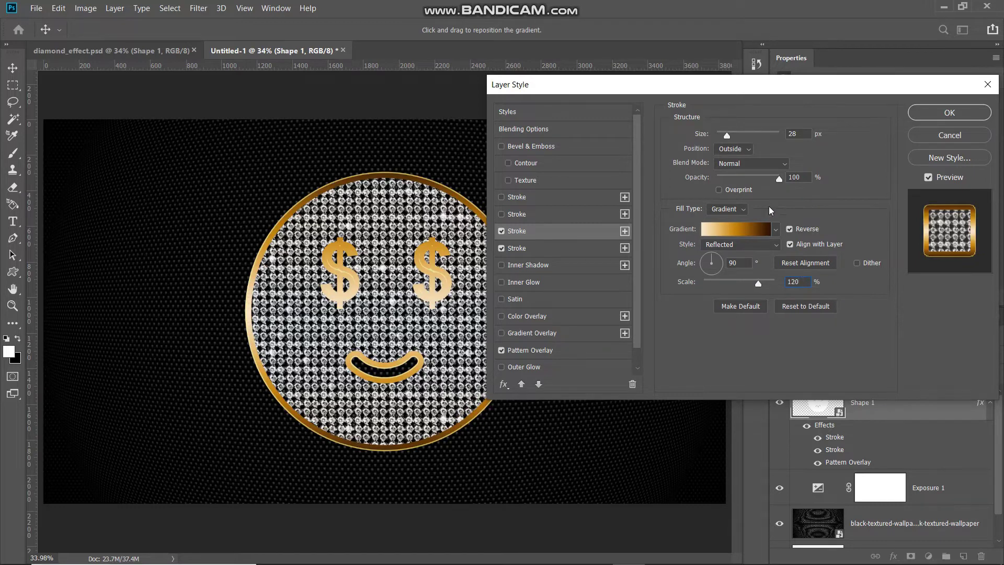
pyautogui.click(501, 231)
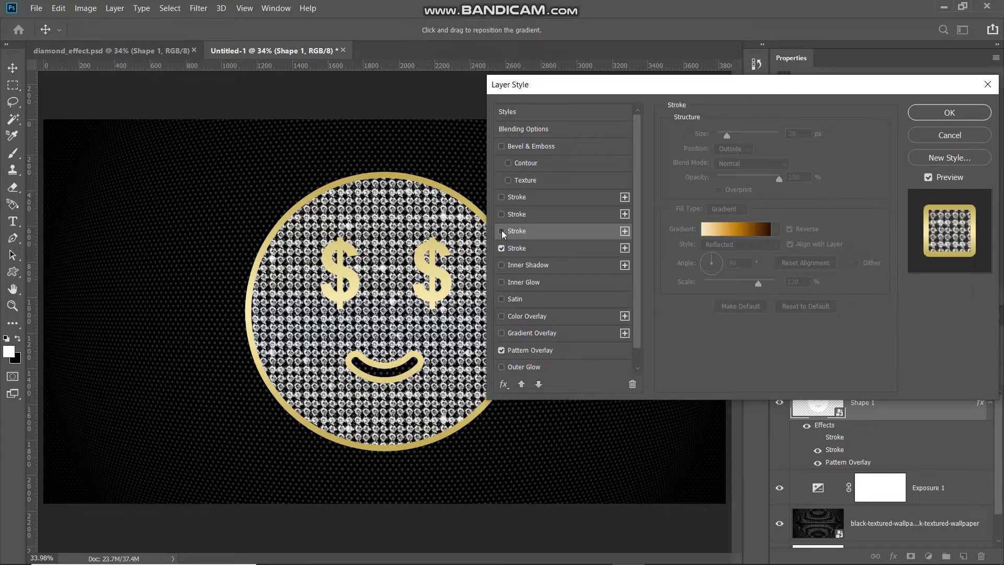
pyautogui.click(501, 230)
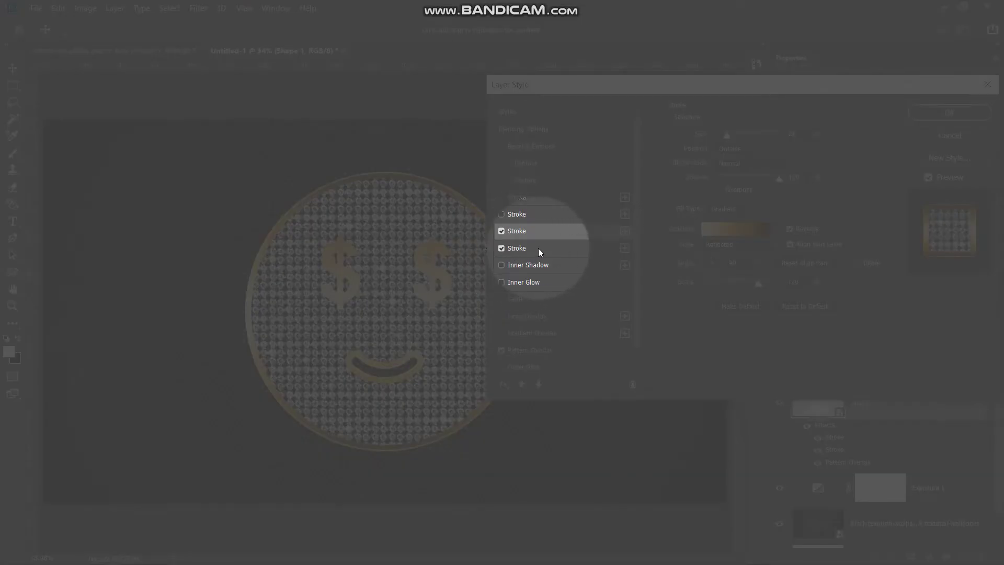
# Duplicate the pale gold 35 px stroke, move the copy above the other active strokes and set its size to 8 px.
pyautogui.click(538, 248)
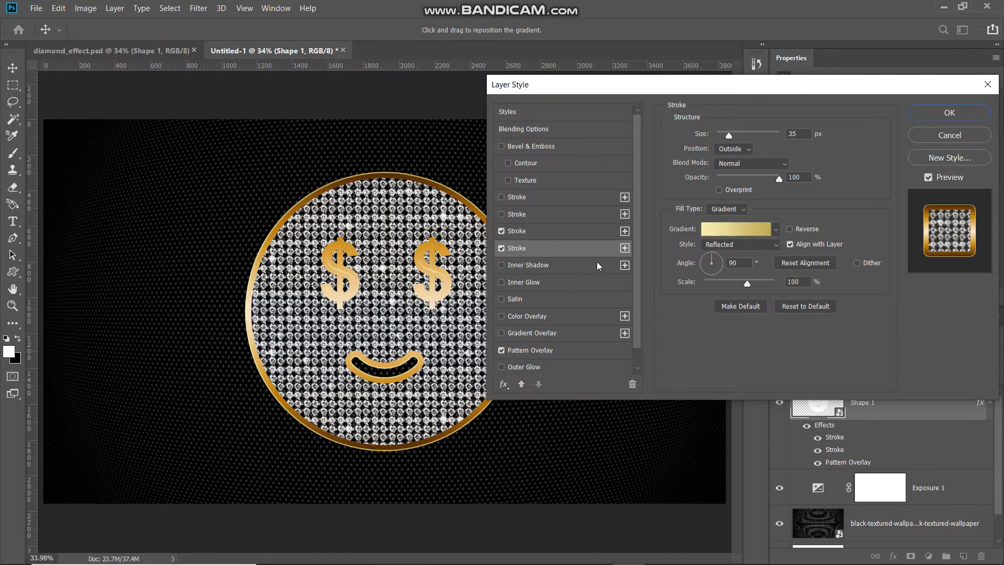
pyautogui.click(624, 249)
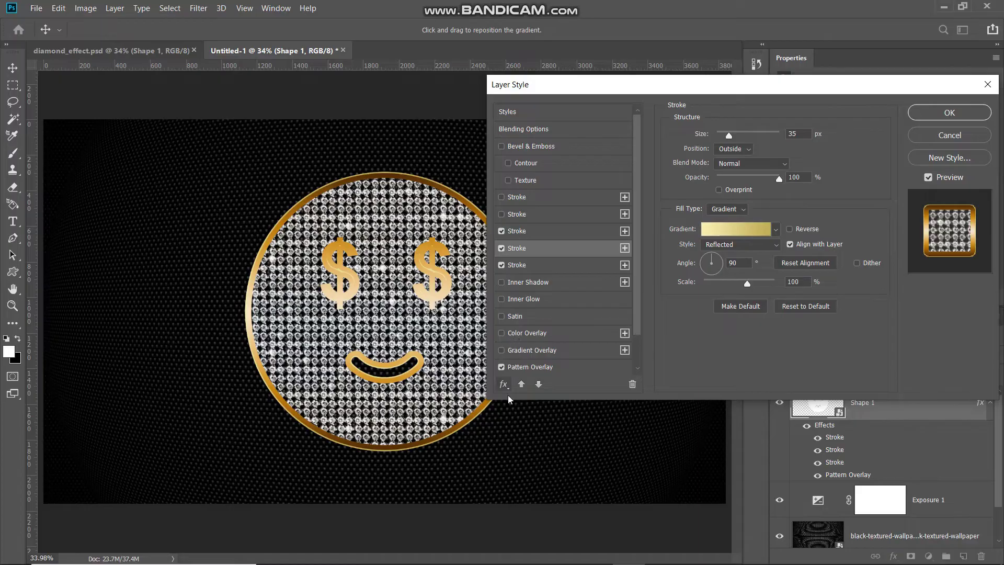
pyautogui.click(521, 385)
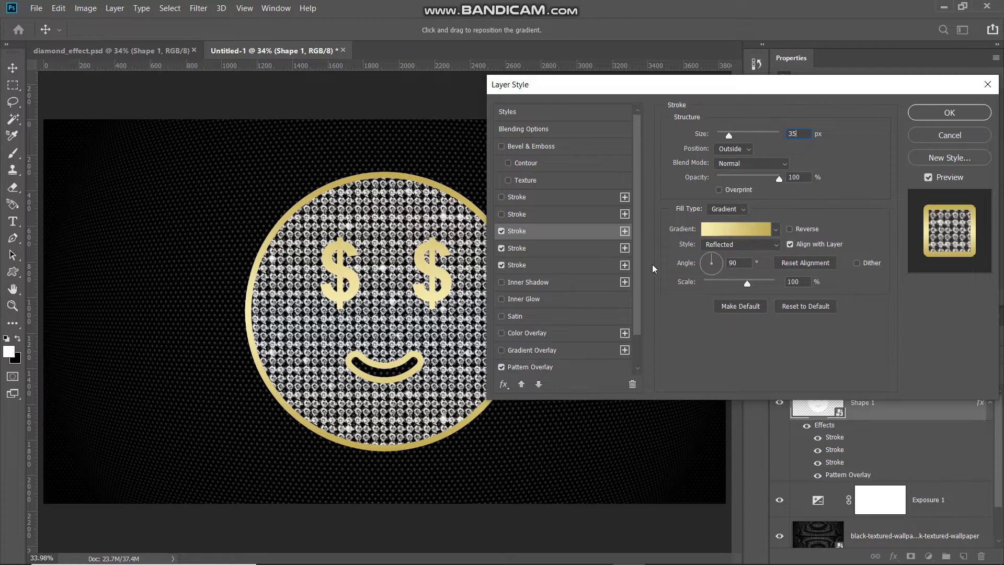
pyautogui.moveTo(798, 136); pyautogui.dragTo(783, 134)
pyautogui.write('8')
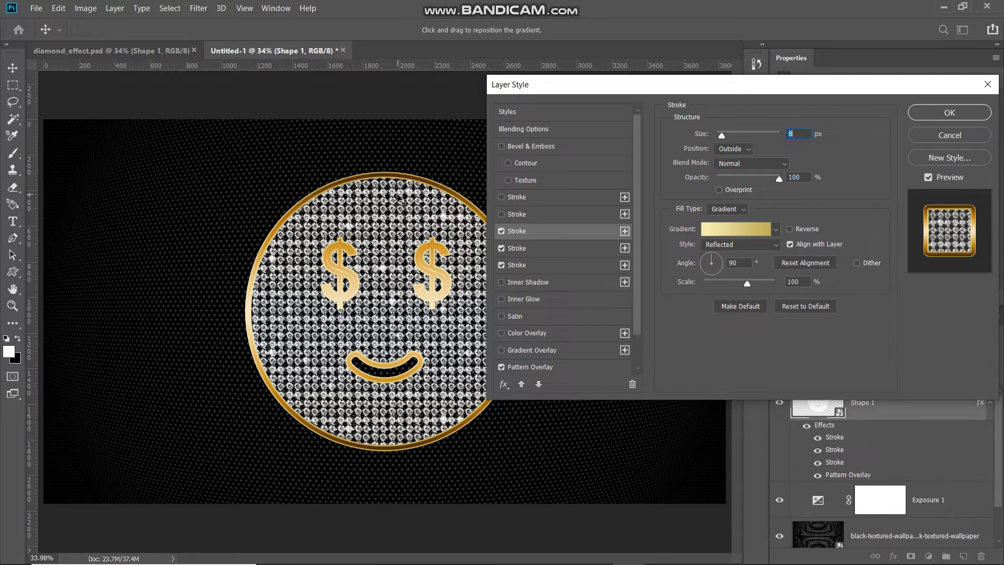
# Examine the smiley's edges up close with the 8 px stroke switched off and on.
pyautogui.hotkey('ctrl', '+')
pyautogui.hotkey('ctrl', '+')
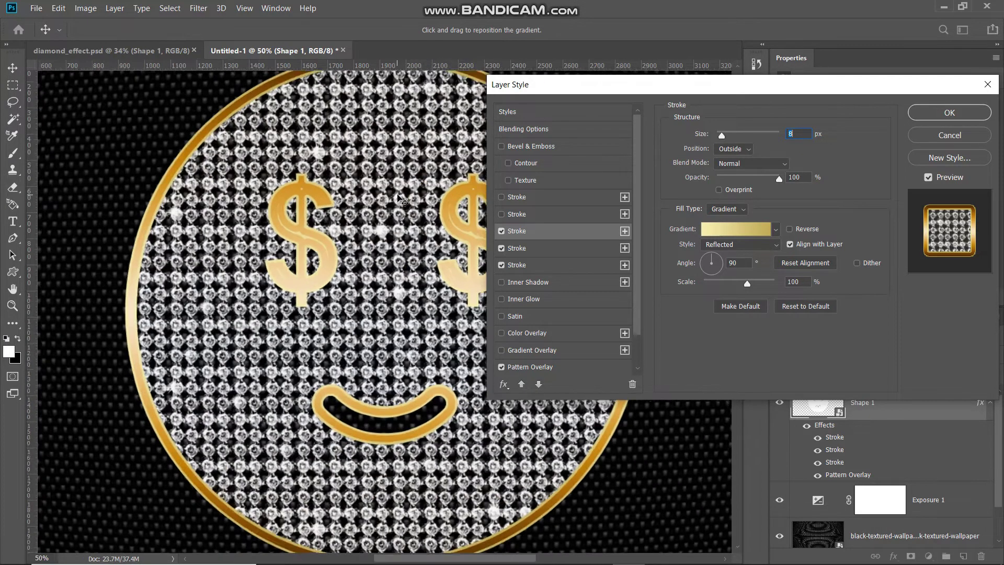
pyautogui.scroll(1, 403, 209)
pyautogui.click(501, 230)
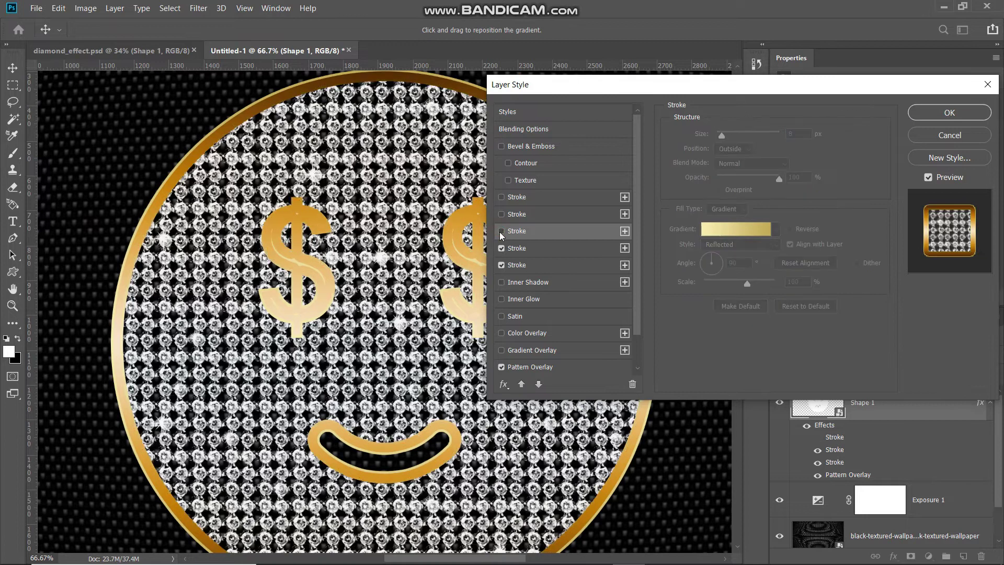
pyautogui.click(501, 232)
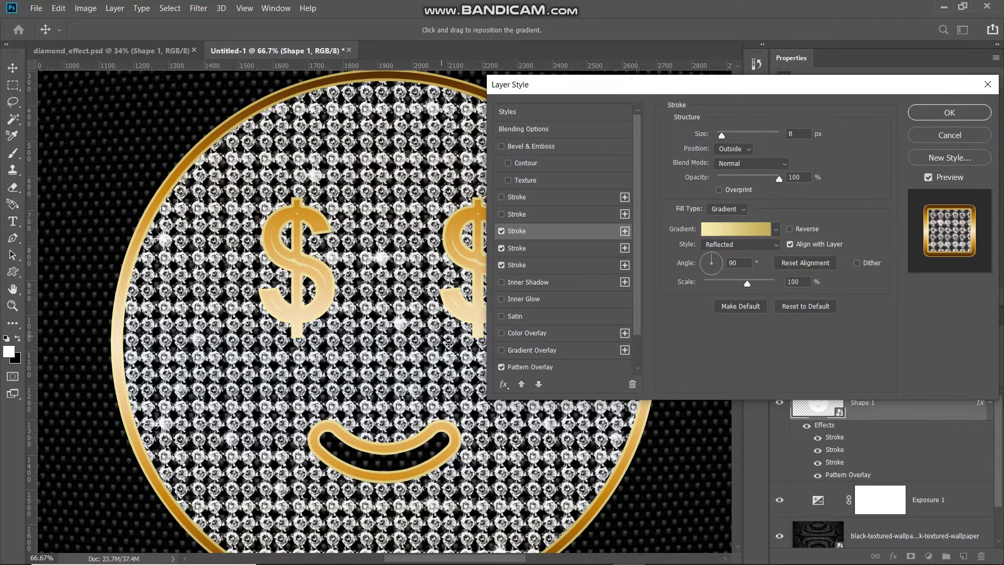
pyautogui.hotkey('ctrl', '-')
pyautogui.hotkey('ctrl', '-')
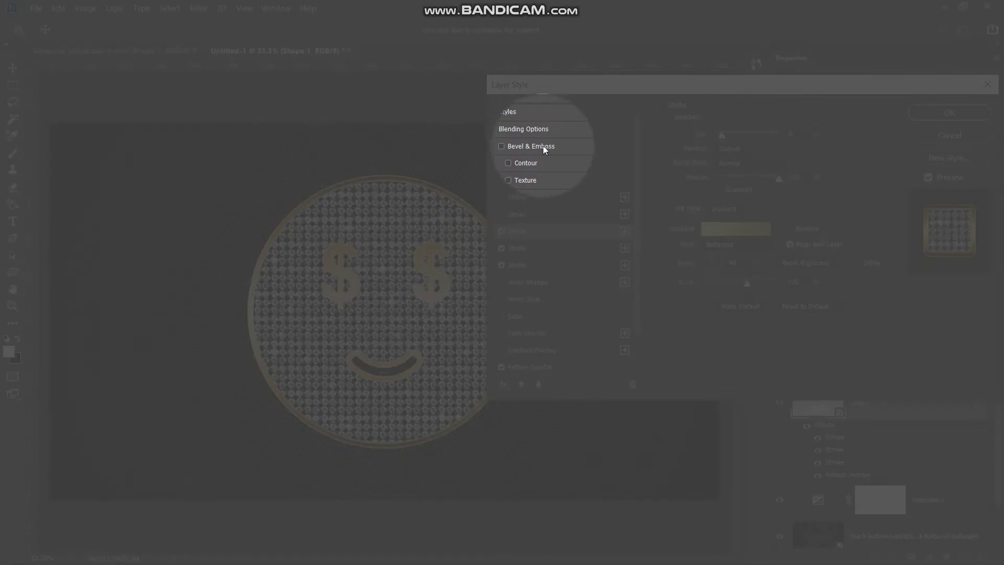
# Add Bevel & Emboss to the smiley with the Stroke Emboss style, Chisel Hard technique and 520% depth.
pyautogui.click(542, 146)
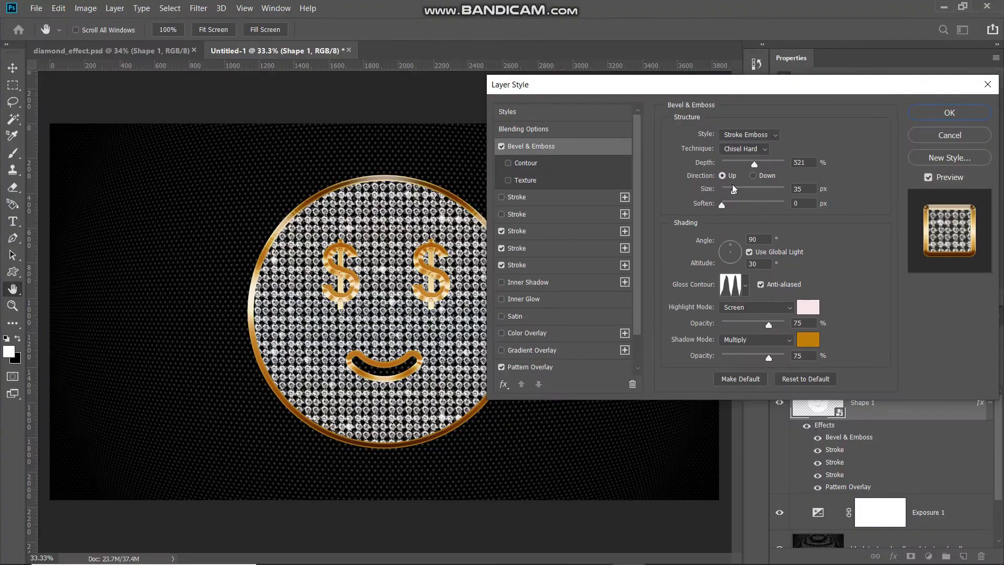
pyautogui.click(753, 135)
pyautogui.click(753, 185)
pyautogui.click(743, 149)
pyautogui.click(742, 169)
pyautogui.press('BackSpace')
pyautogui.write('0')
# Use 0 px soften for the bevel and choose the multi-peaked gloss contour.
pyautogui.click(815, 204)
pyautogui.click(745, 288)
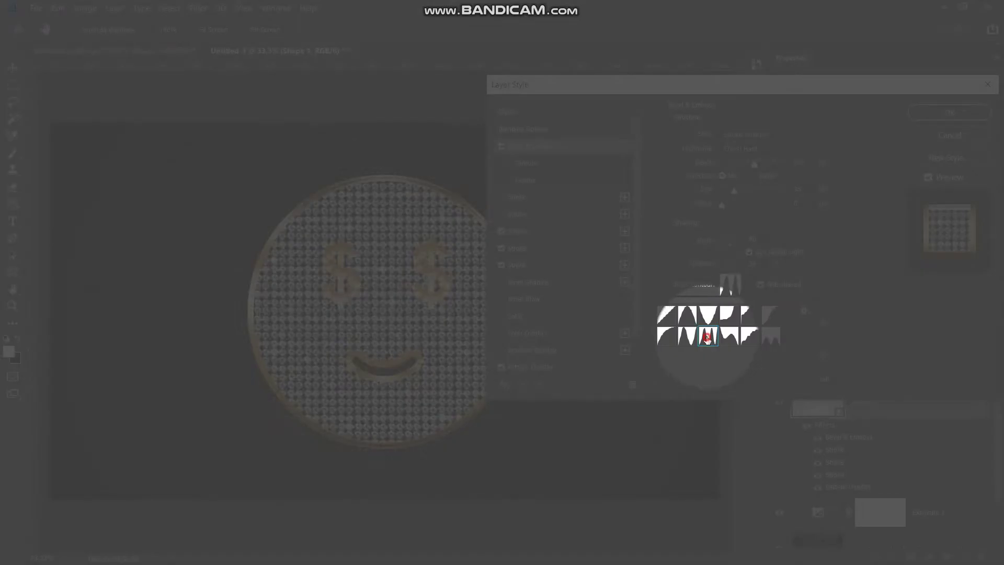
pyautogui.doubleClick(708, 337)
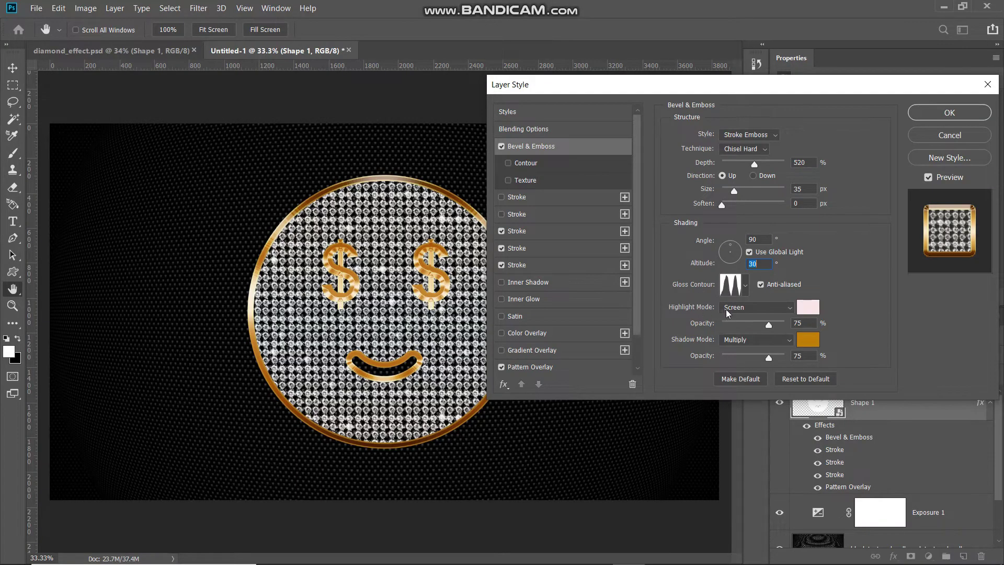
# Use Screen as the bevel's highlight mode with the highlight colour f8e6e7.
pyautogui.click(742, 312)
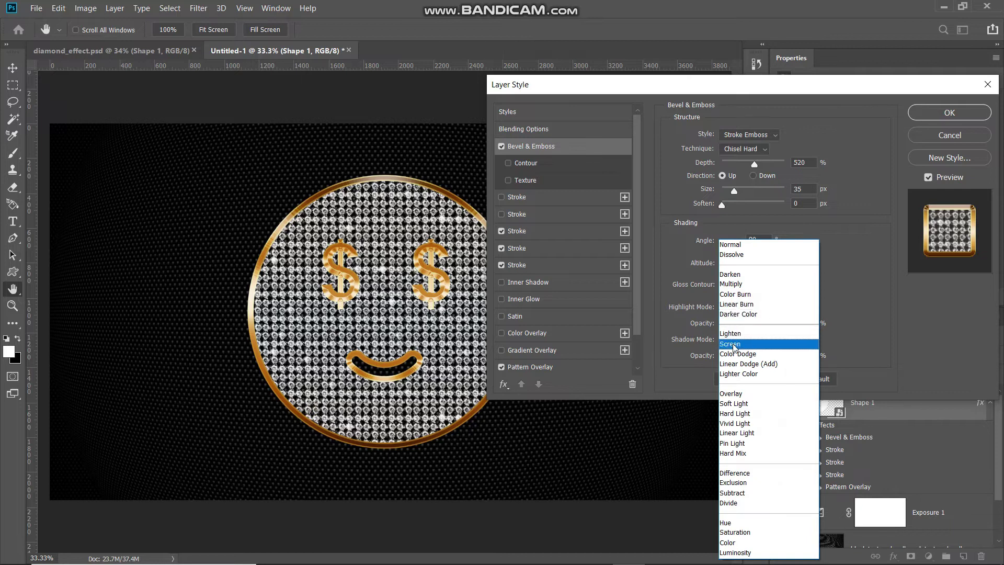
pyautogui.click(769, 315)
pyautogui.click(815, 311)
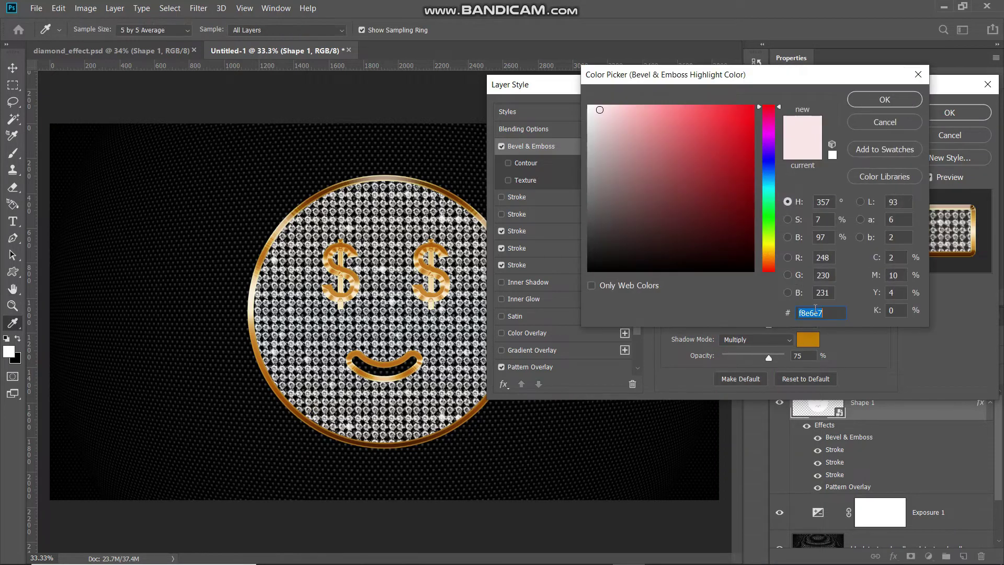
pyautogui.click(841, 313)
pyautogui.click(880, 99)
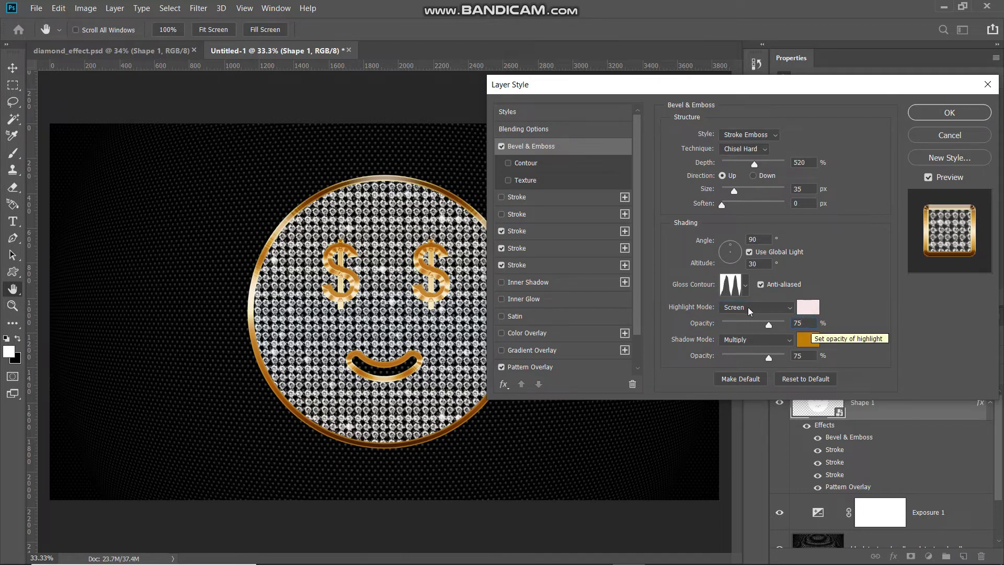
# Use Multiply as the bevel's shadow mode with colour bf7e03, and compare the smiley with the bevel off and on.
pyautogui.click(738, 344)
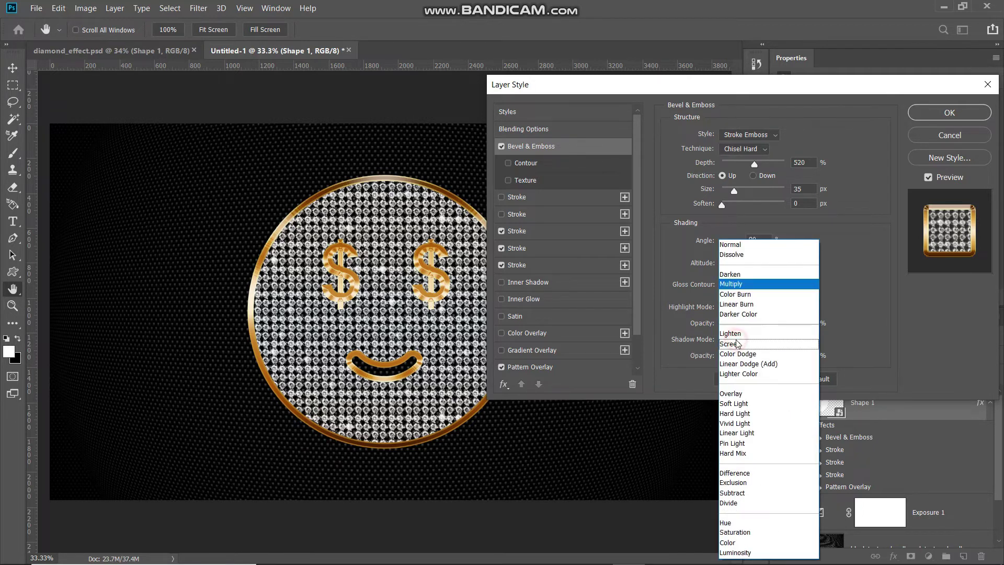
pyautogui.click(743, 283)
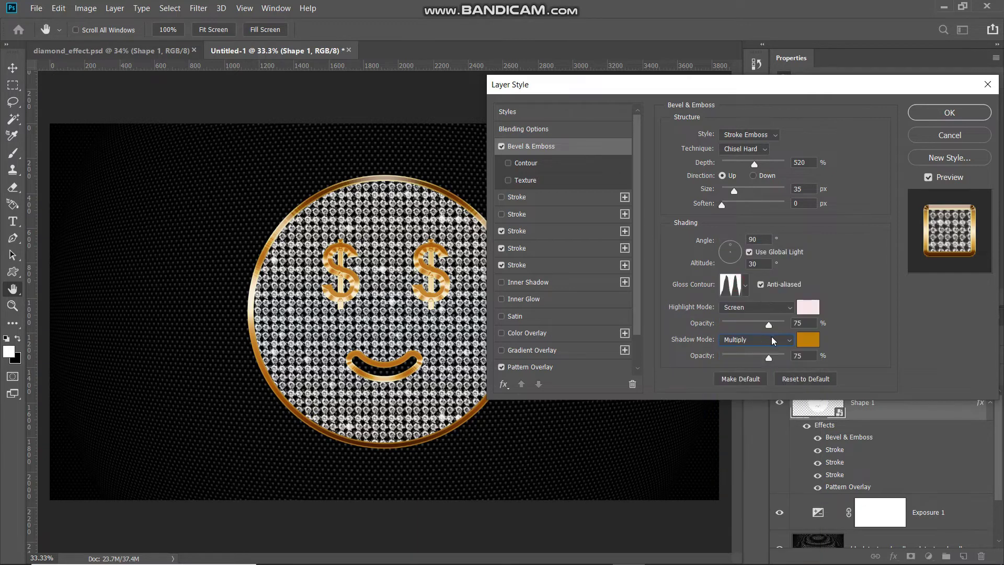
pyautogui.click(803, 341)
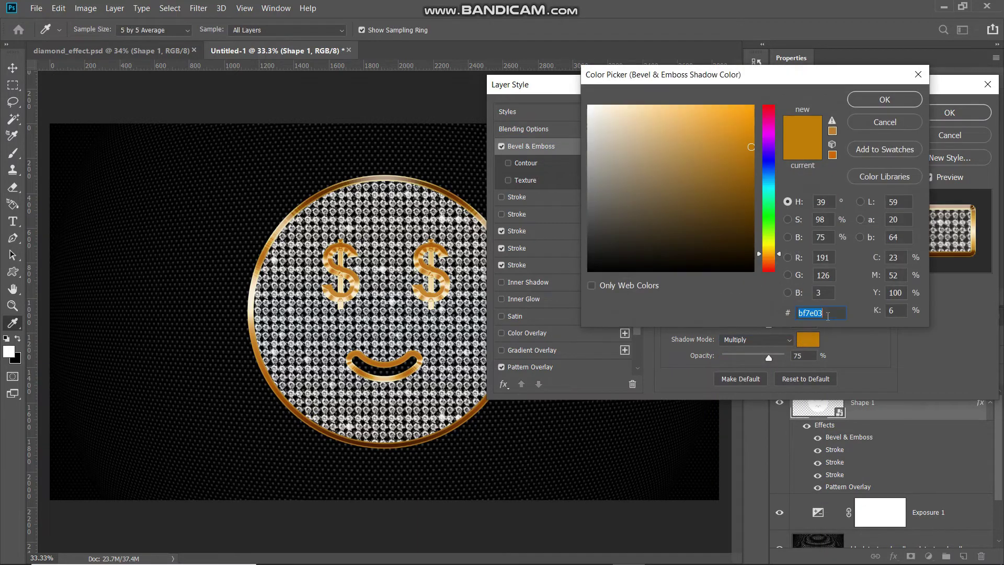
pyautogui.click(830, 309)
pyautogui.click(872, 105)
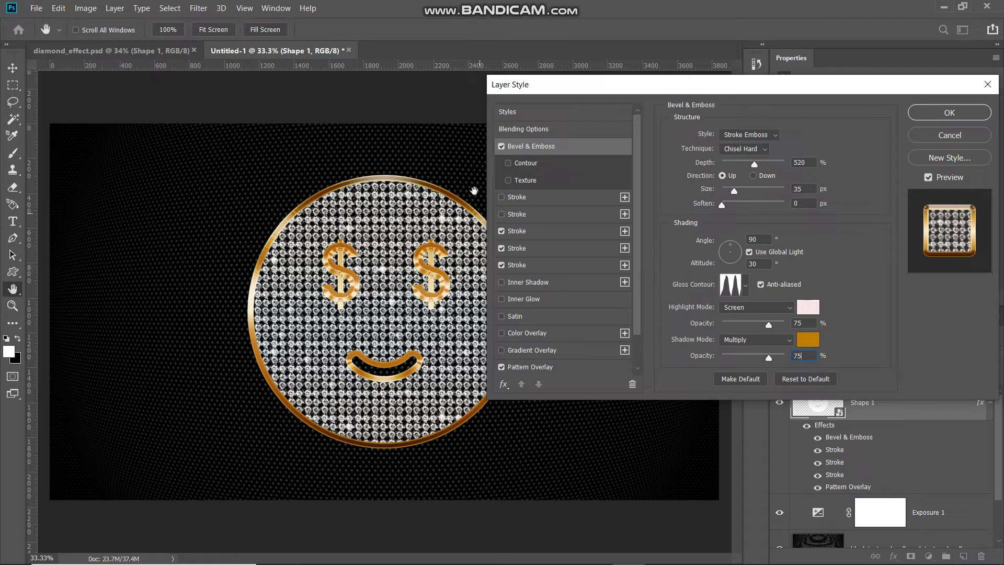
pyautogui.click(502, 147)
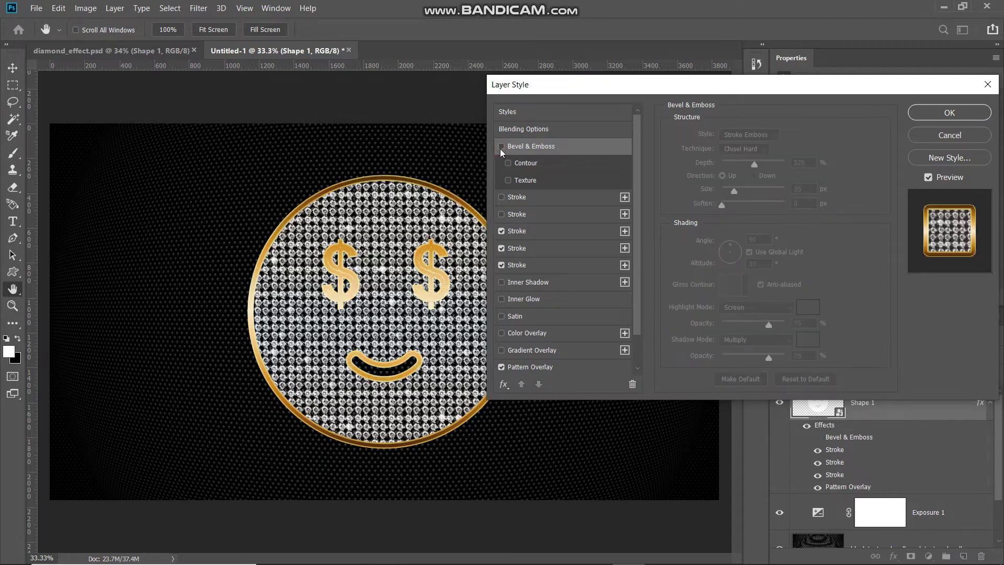
pyautogui.click(502, 147)
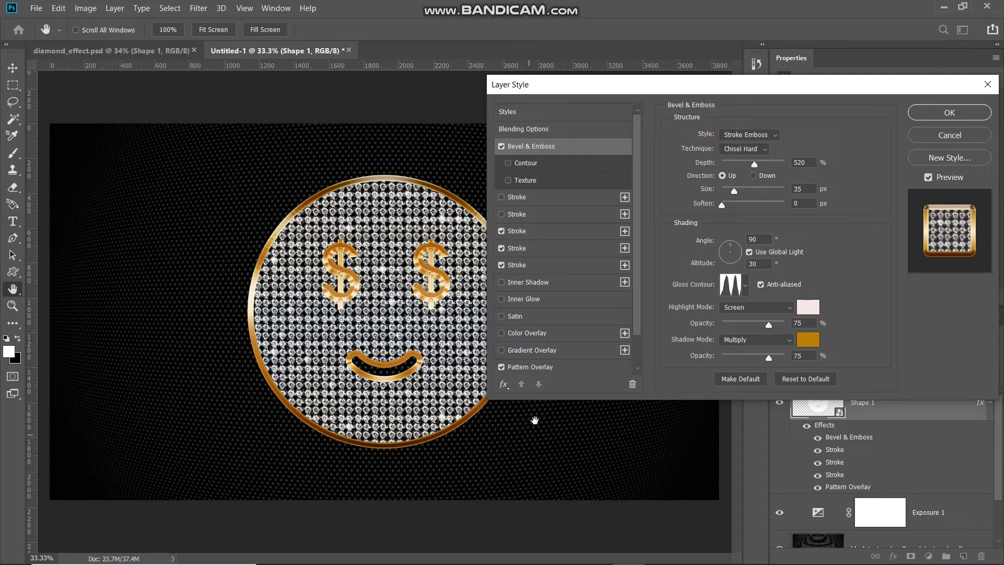
# Add a Drop Shadow to the smiley with the Multiply blend mode and the shadow colour 000000.
pyautogui.scroll(-2, 545, 199)
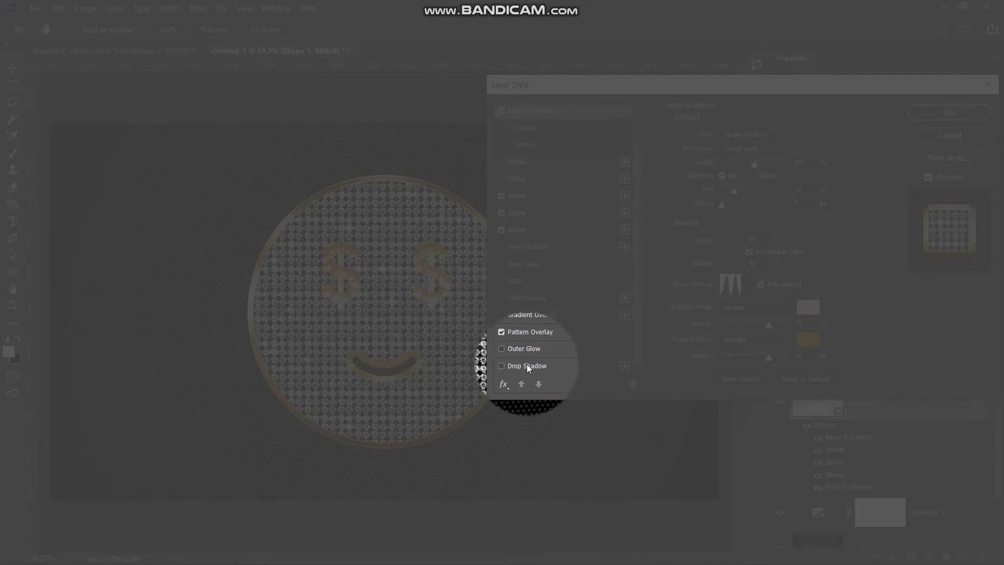
pyautogui.click(527, 366)
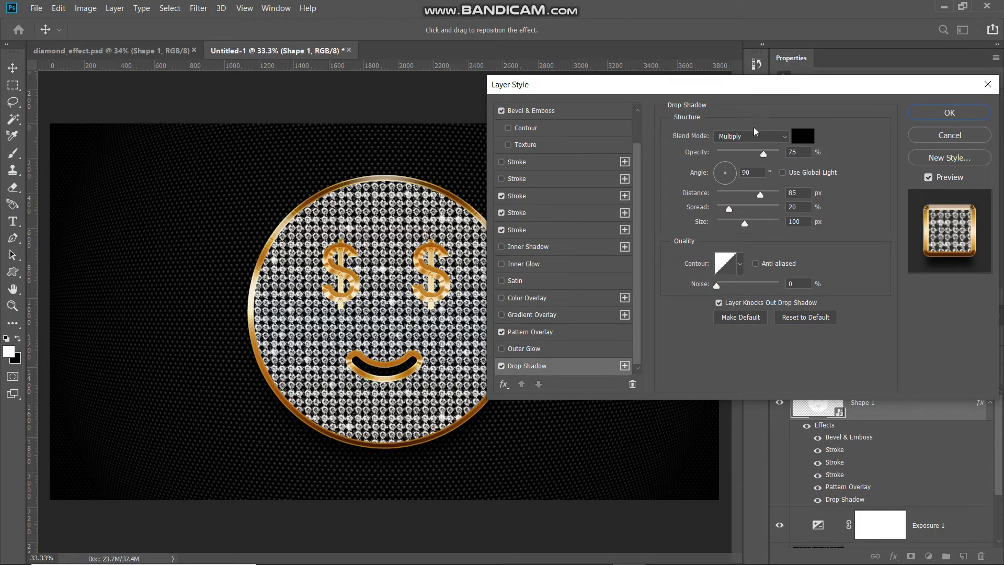
pyautogui.click(748, 137)
pyautogui.click(739, 188)
pyautogui.click(803, 137)
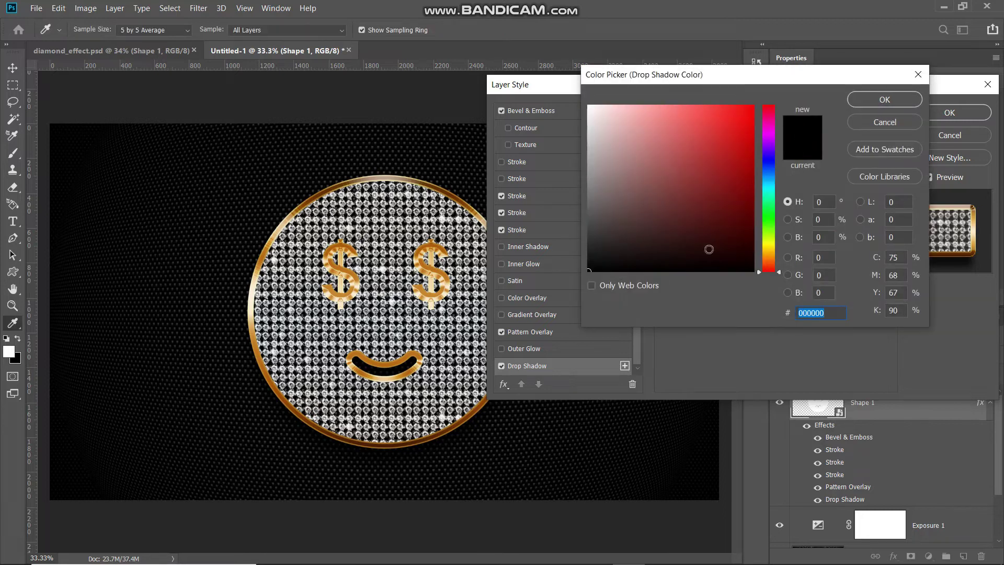
pyautogui.click(882, 102)
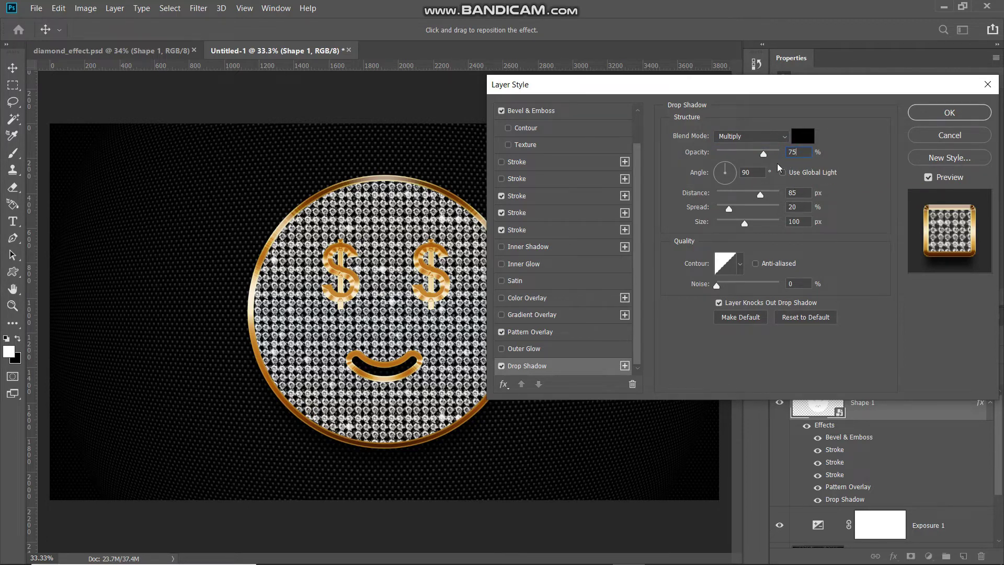
# Use a 90° angle, 85 px distance and 20% spread for the smiley's drop shadow.
pyautogui.click(755, 172)
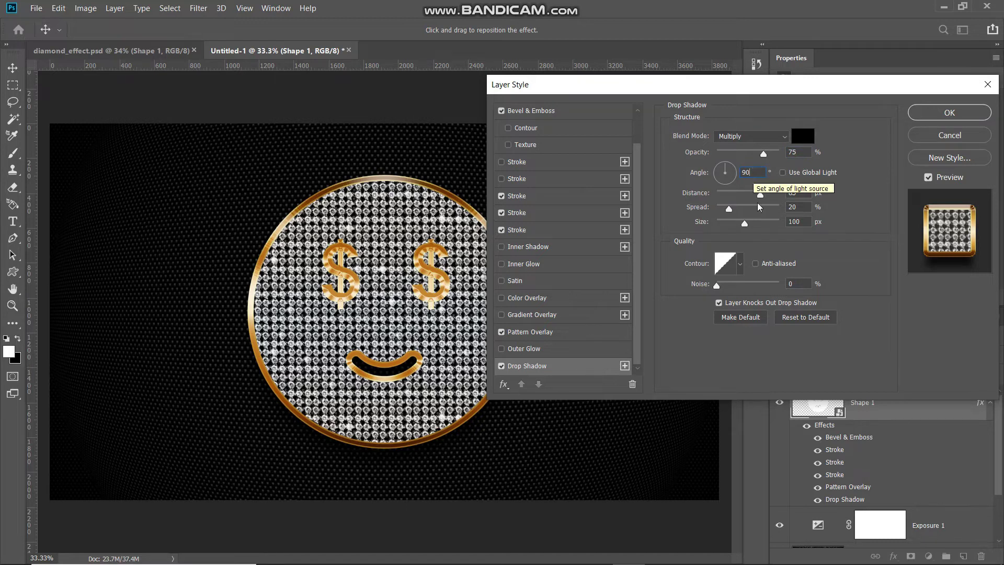
pyautogui.click(807, 192)
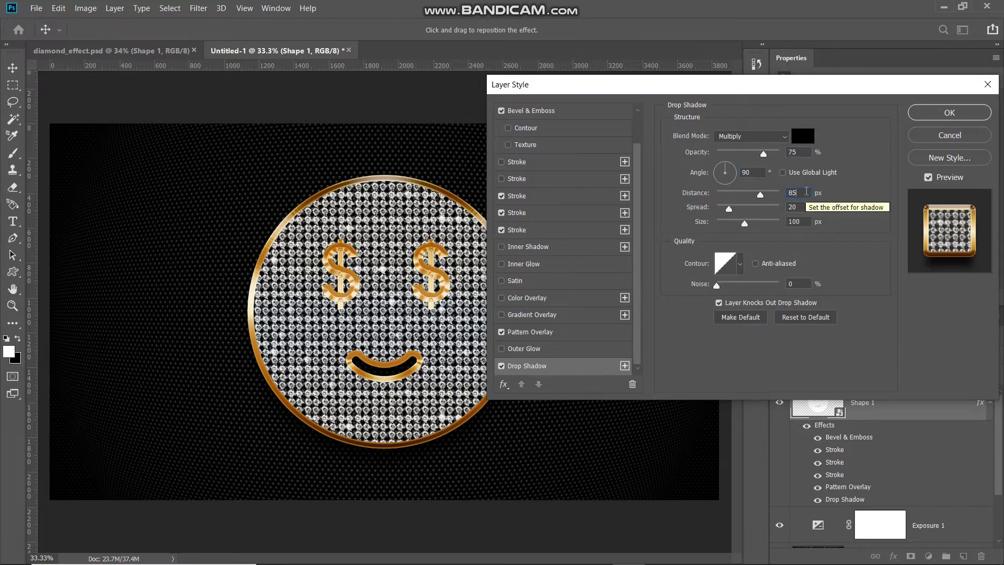
pyautogui.click(805, 207)
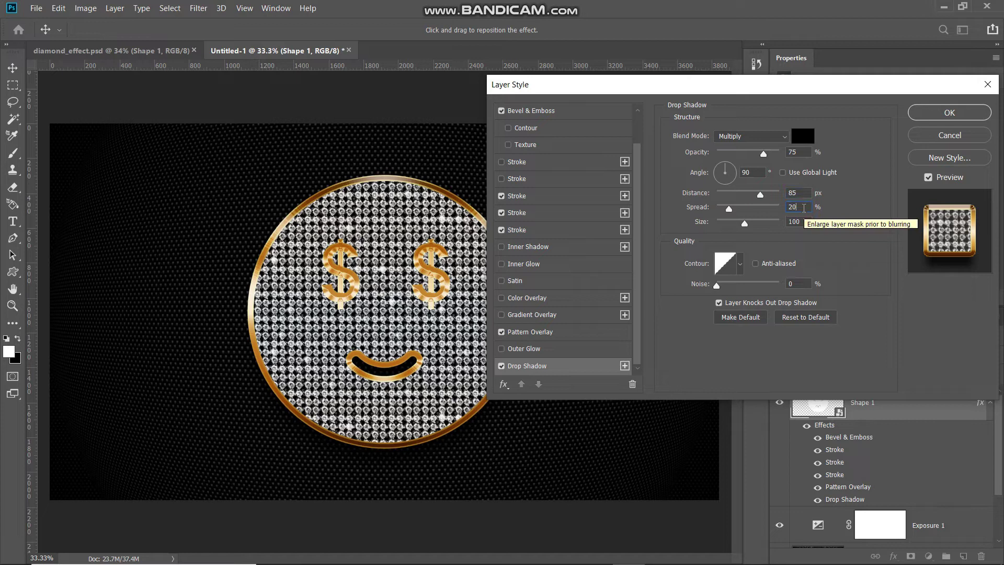
pyautogui.click(807, 222)
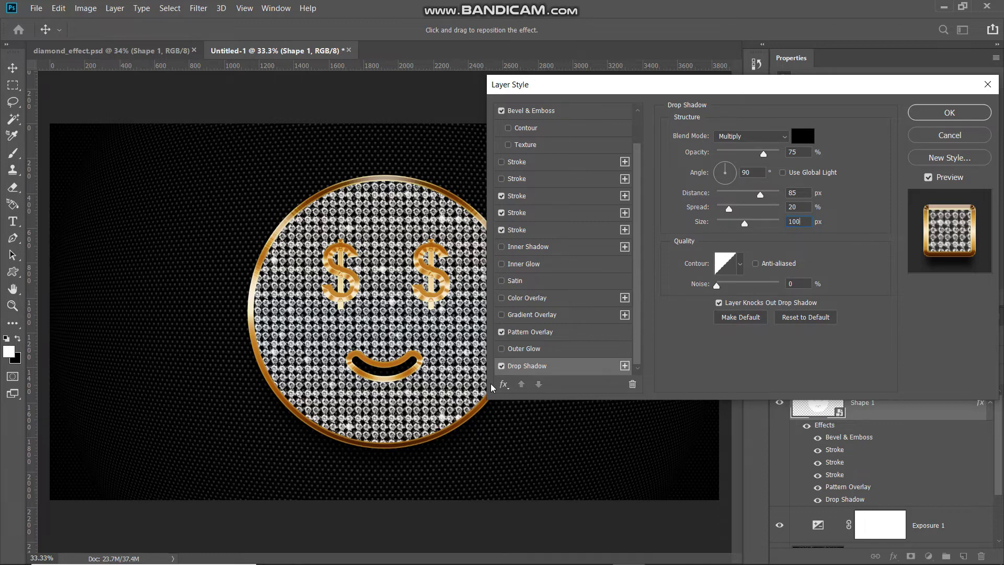
# Set the drop shadow's size to 95 px and apply the layer style after comparing the smiley with the shadow off and on.
pyautogui.hotkey('ctrl', '+')
pyautogui.hotkey('ctrl', '+')
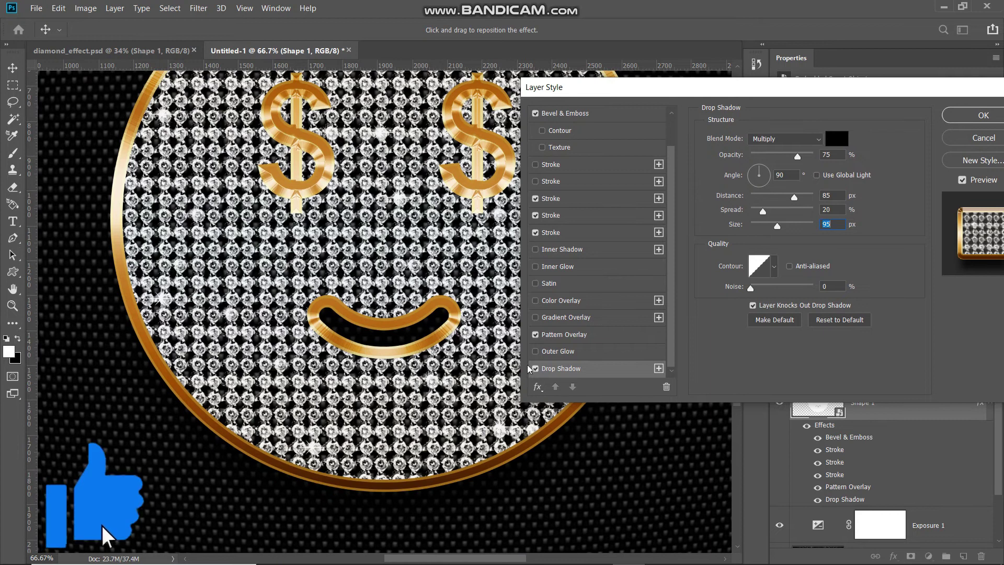
pyautogui.click(535, 368)
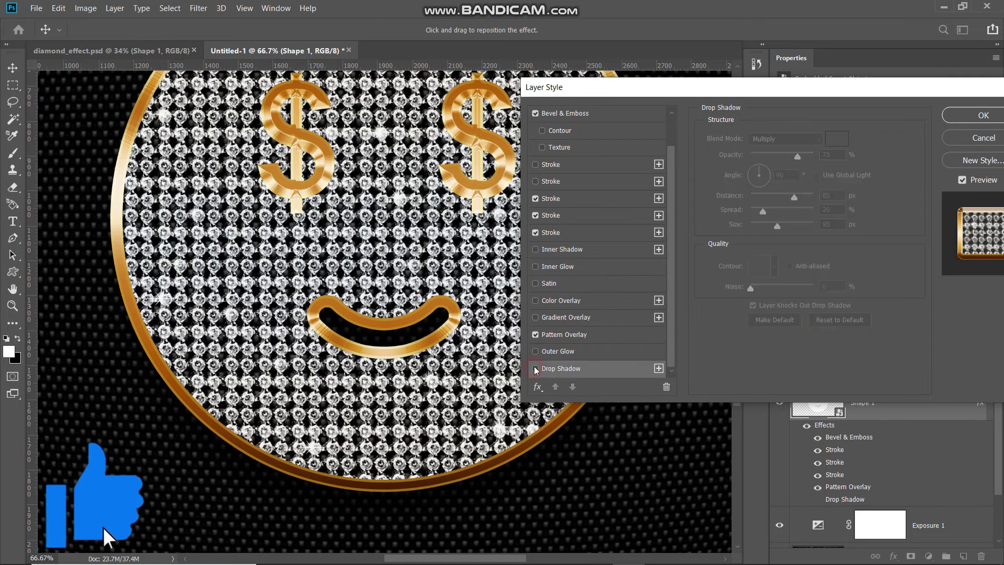
pyautogui.click(536, 368)
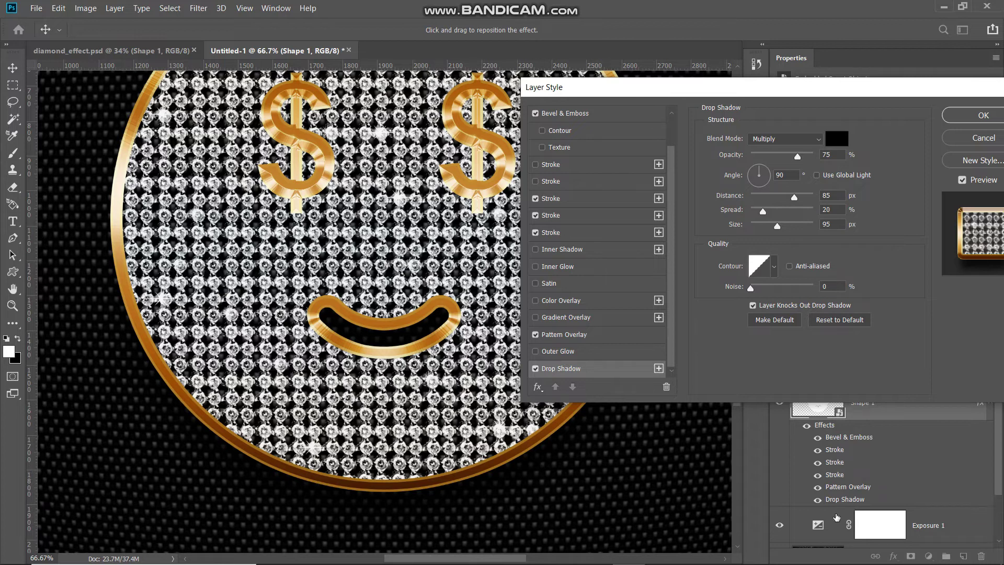
pyautogui.click(981, 116)
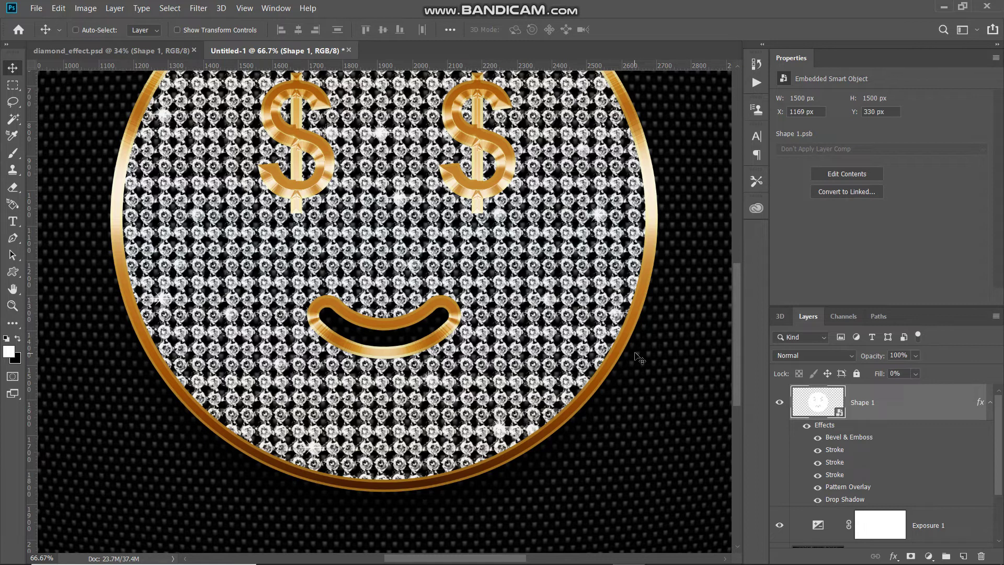
pyautogui.hotkey('ctrl', '0')
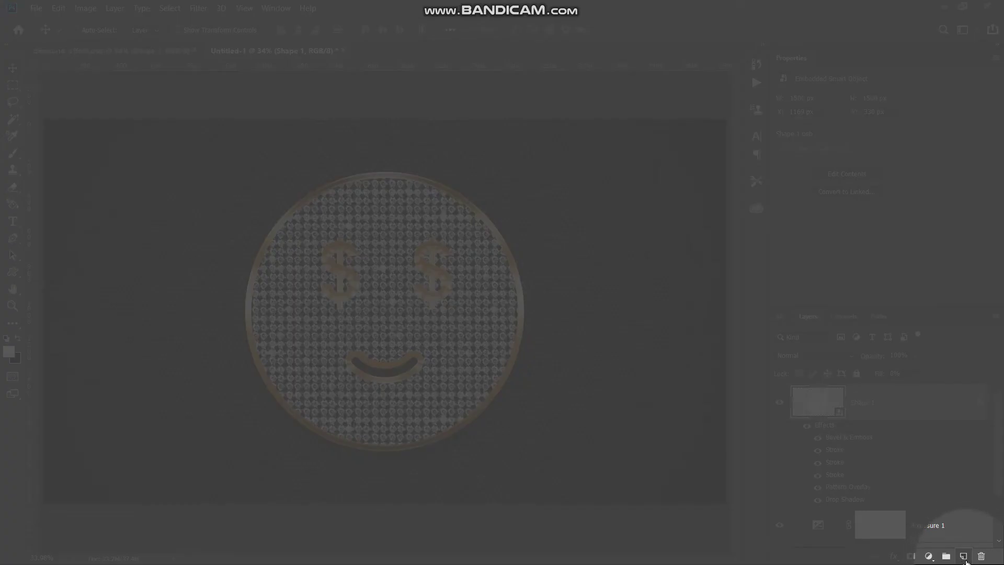
# Create a new empty layer above the smiley and switch to the Brush tool.
pyautogui.click(964, 556)
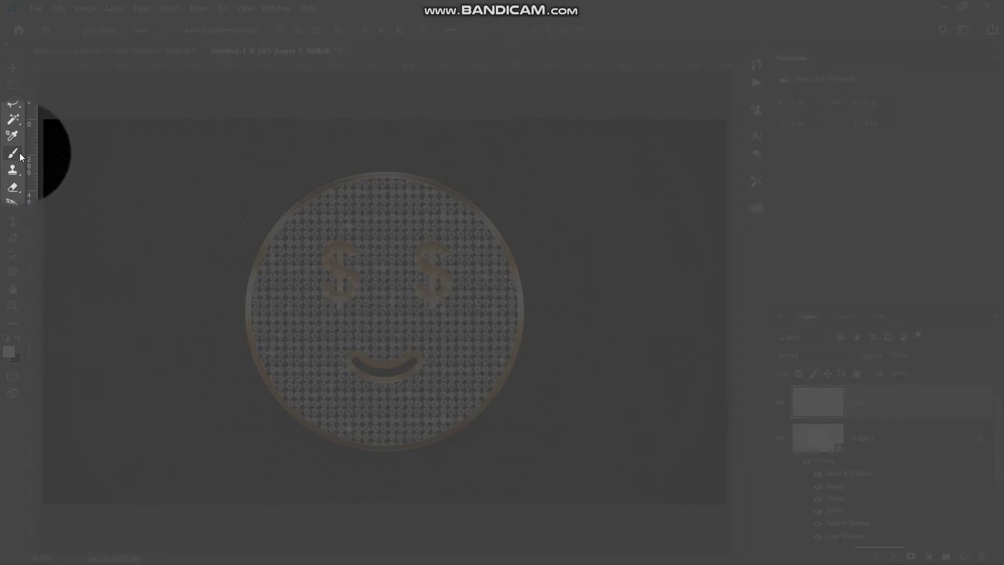
pyautogui.rightClick(18, 155)
pyautogui.click(54, 154)
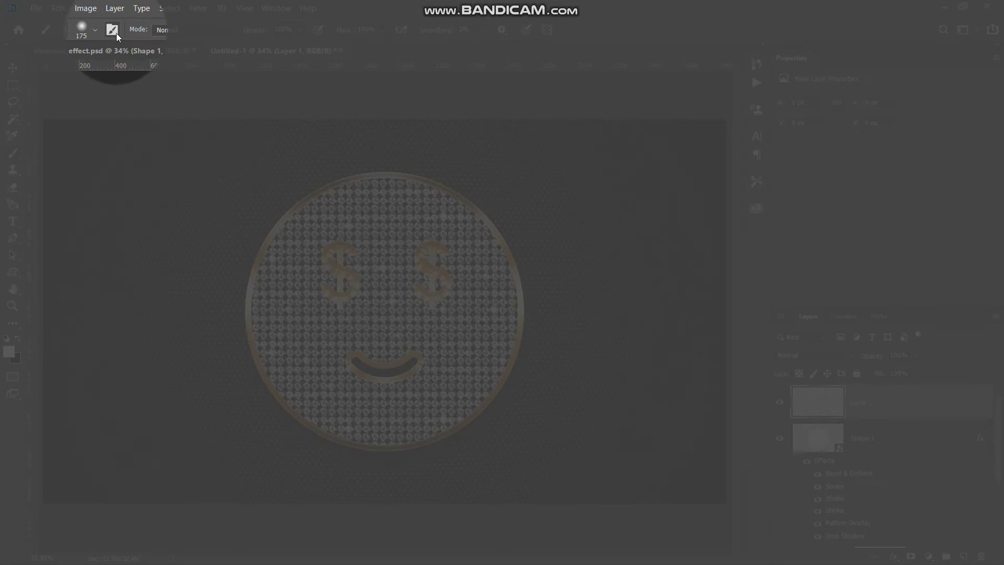
# Choose the 816 px diagonal sparkle brush from the Glitter brushes set and show its brush tip settings.
pyautogui.click(113, 30)
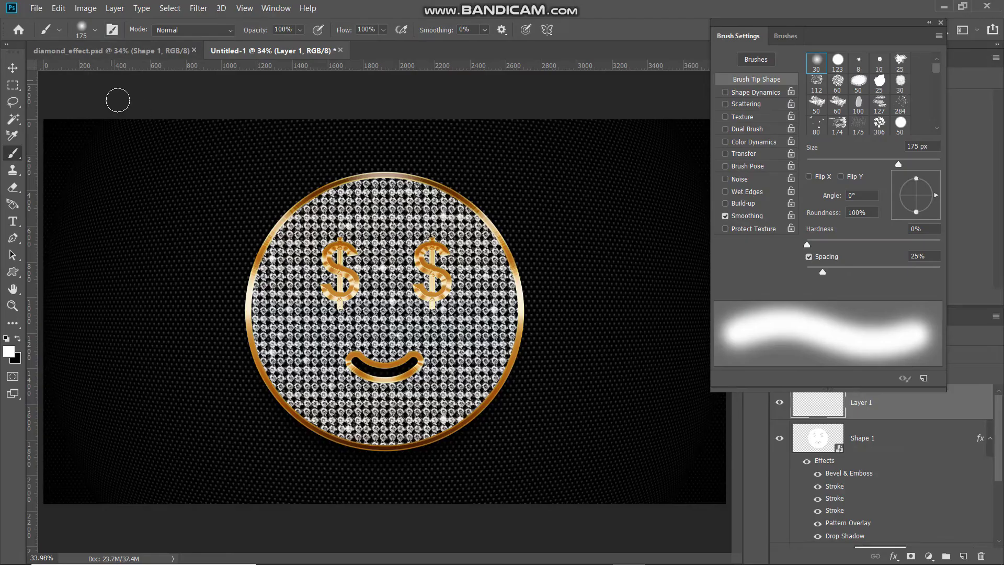
pyautogui.click(793, 37)
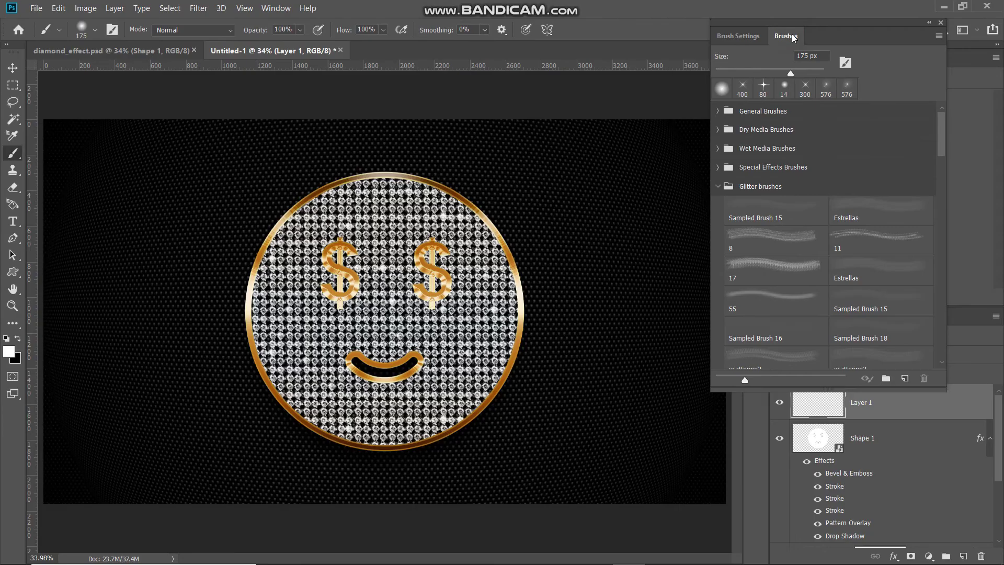
pyautogui.scroll(-4, 852, 286)
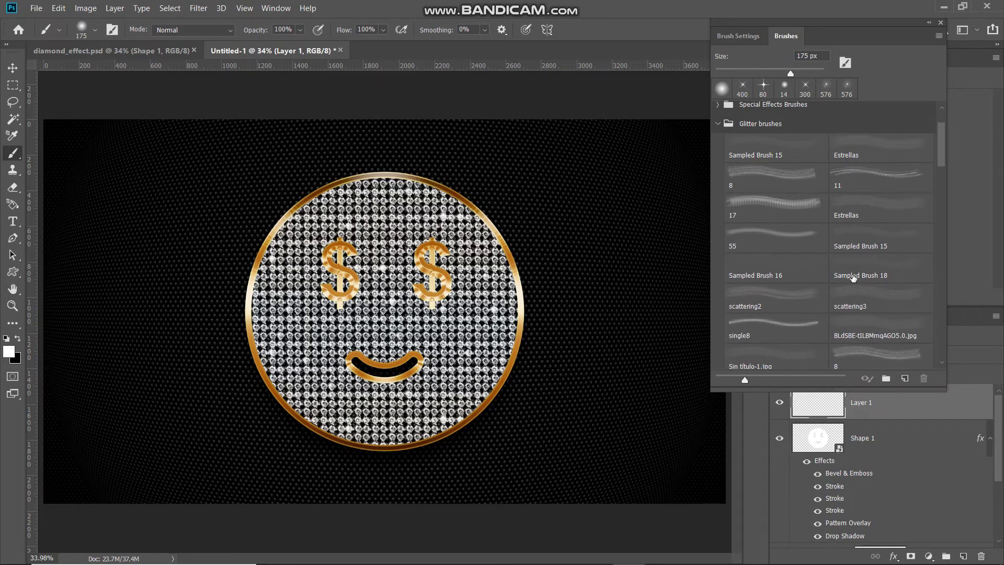
pyautogui.scroll(-5, 853, 277)
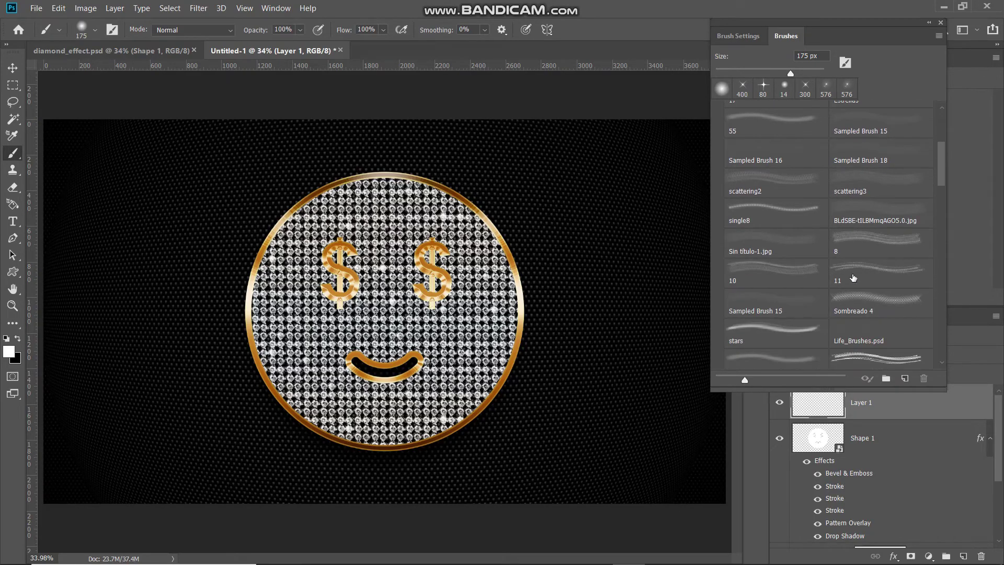
pyautogui.scroll(-2, 854, 278)
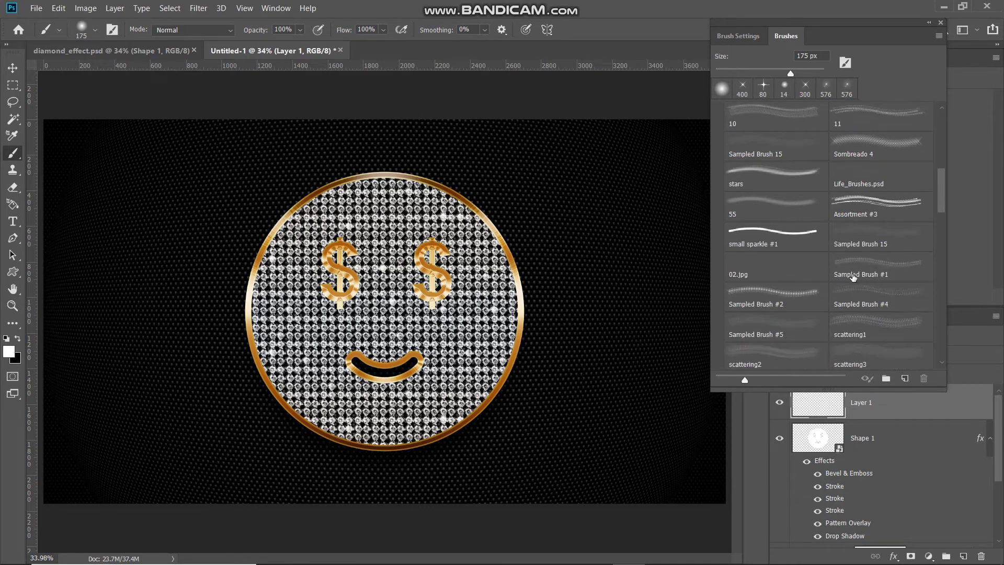
pyautogui.scroll(-5, 853, 277)
pyautogui.click(864, 279)
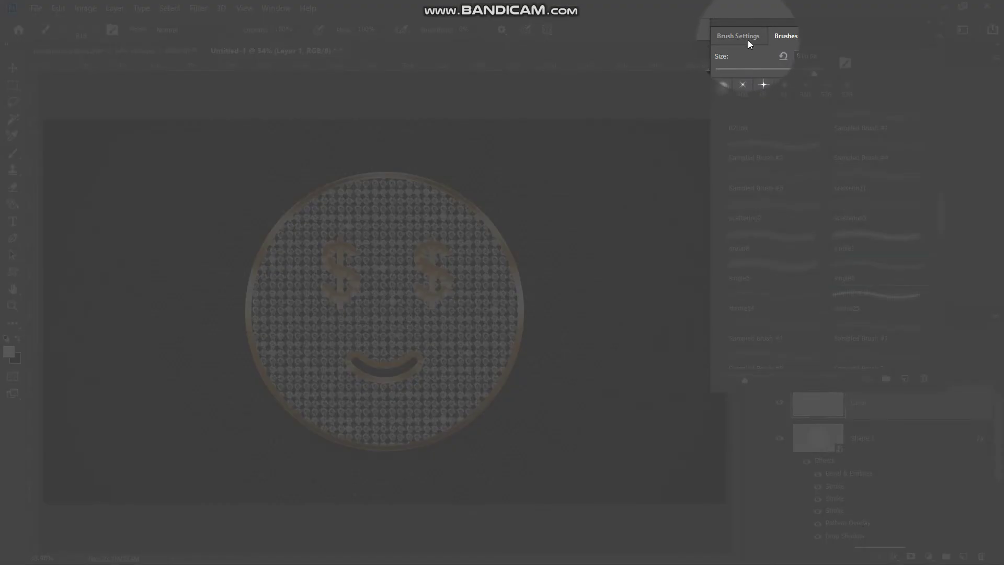
pyautogui.click(748, 39)
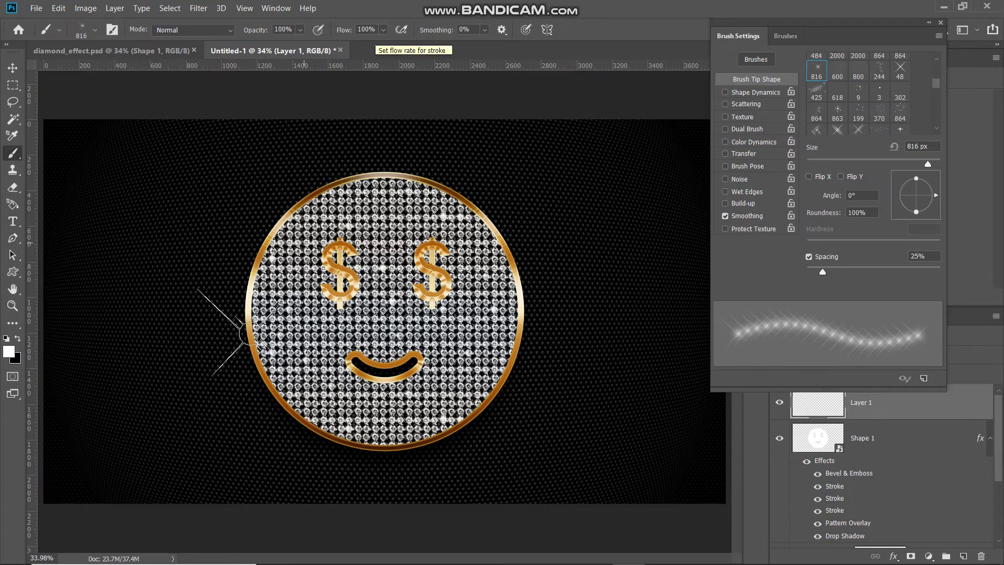
# Stamp one white (ffffff) sparkle at 700 px on the new layer, just above the smiley's right dollar eye.
pyautogui.click(10, 352)
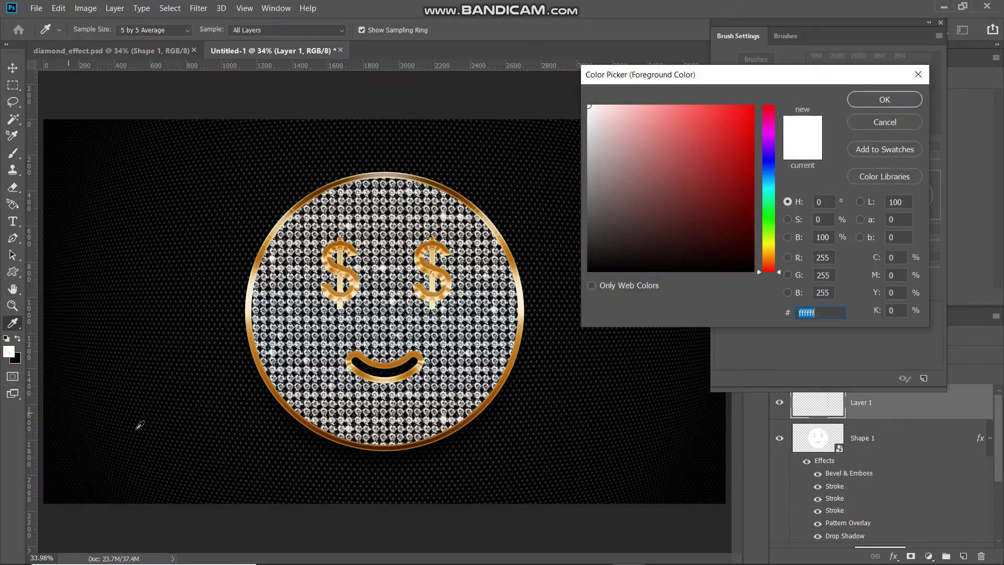
pyautogui.click(894, 99)
pyautogui.press('[')
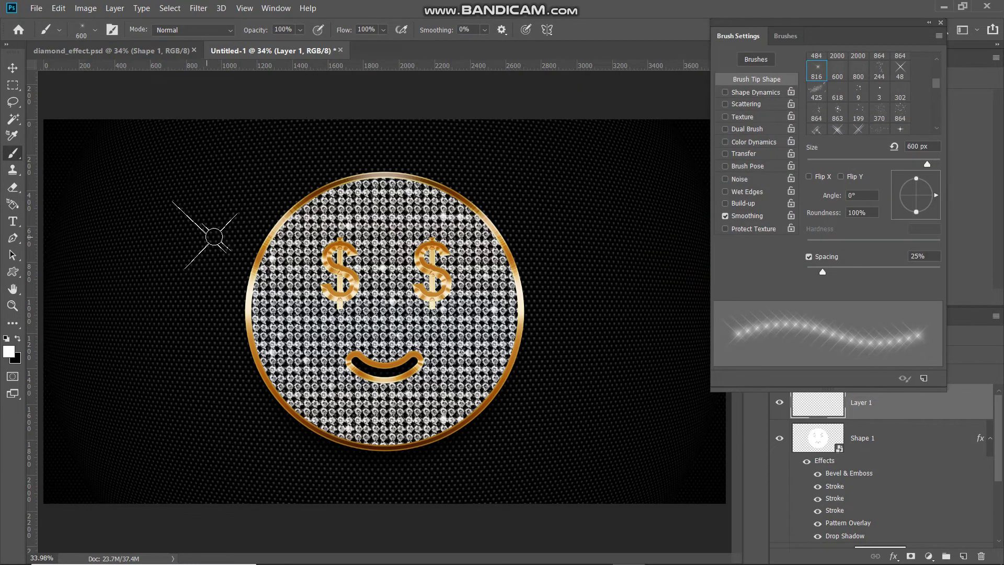
pyautogui.press('[')
pyautogui.click(444, 216)
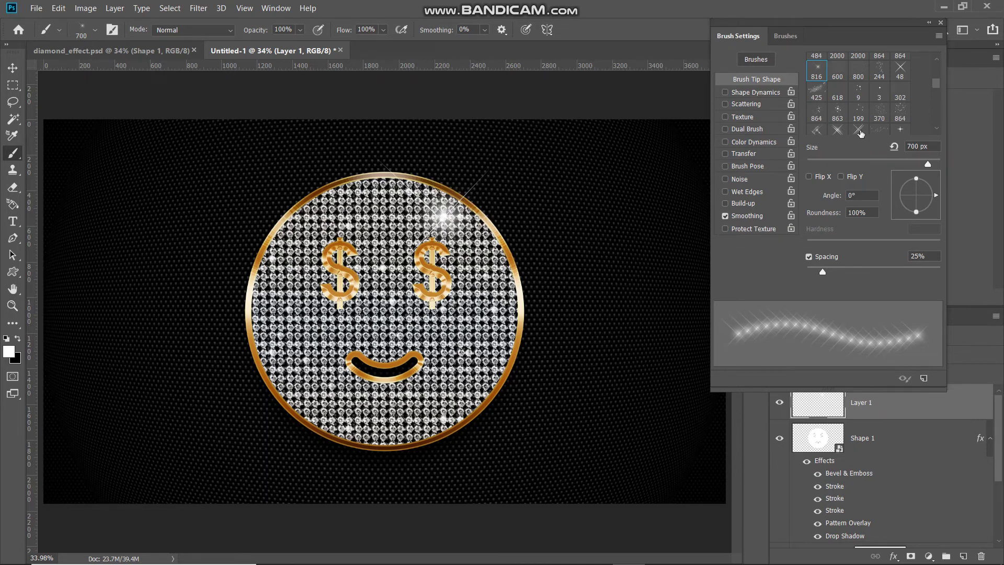
# Switch to the Star 7 brush tip and enlarge it to 600 px.
pyautogui.scroll(1, 858, 102)
pyautogui.scroll(-3, 890, 96)
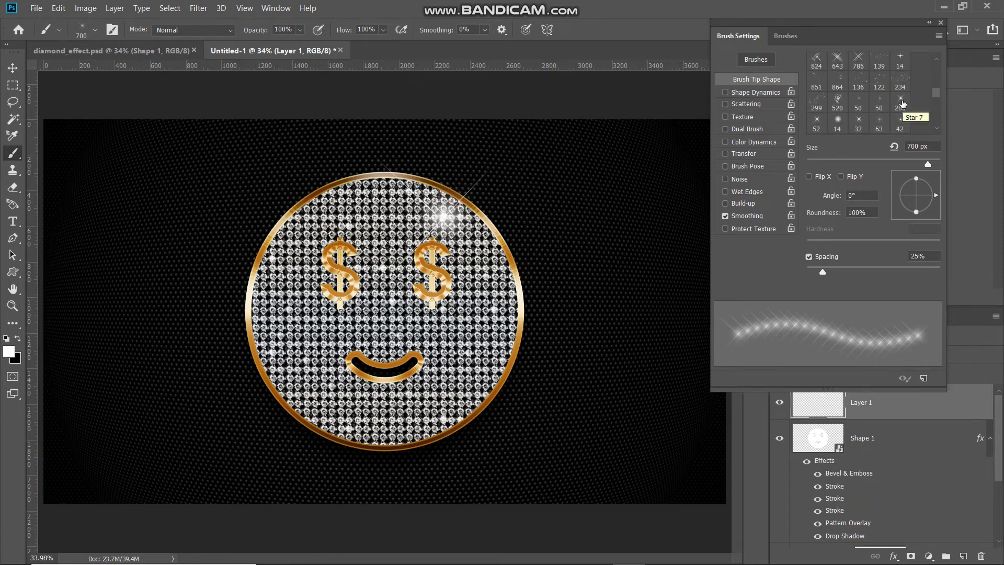
pyautogui.click(901, 101)
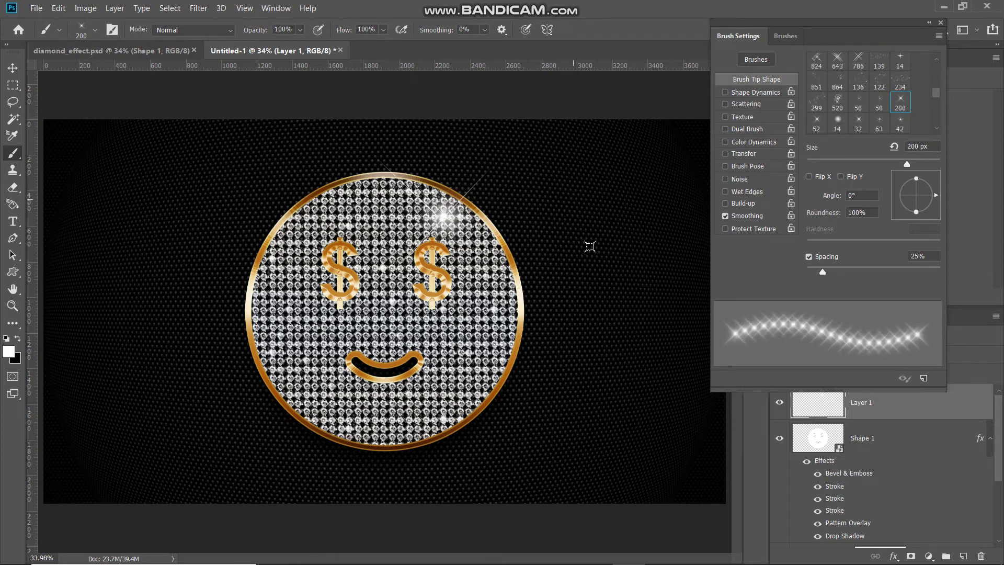
pyautogui.press(']')
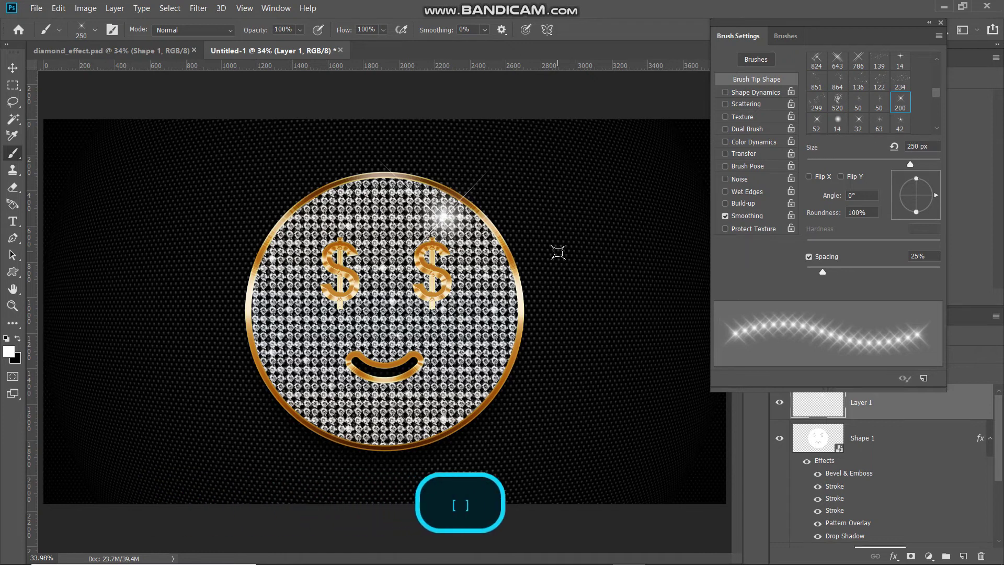
pyautogui.press(']')
pyautogui.press(']')
pyautogui.press(']')
pyautogui.press(']')
pyautogui.press(']')
pyautogui.press(']')
pyautogui.press(']')
pyautogui.press(']')
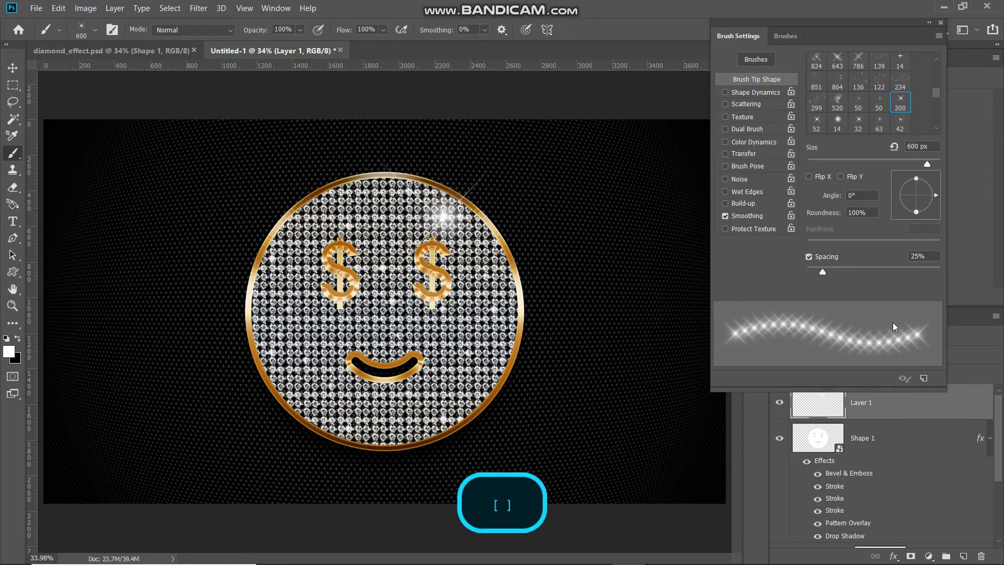
# Rotate the star brush tip to 50° and stamp one 600 px sparkle inside the smiley's lower-left rim.
pyautogui.moveTo(936, 198); pyautogui.dragTo(929, 180)
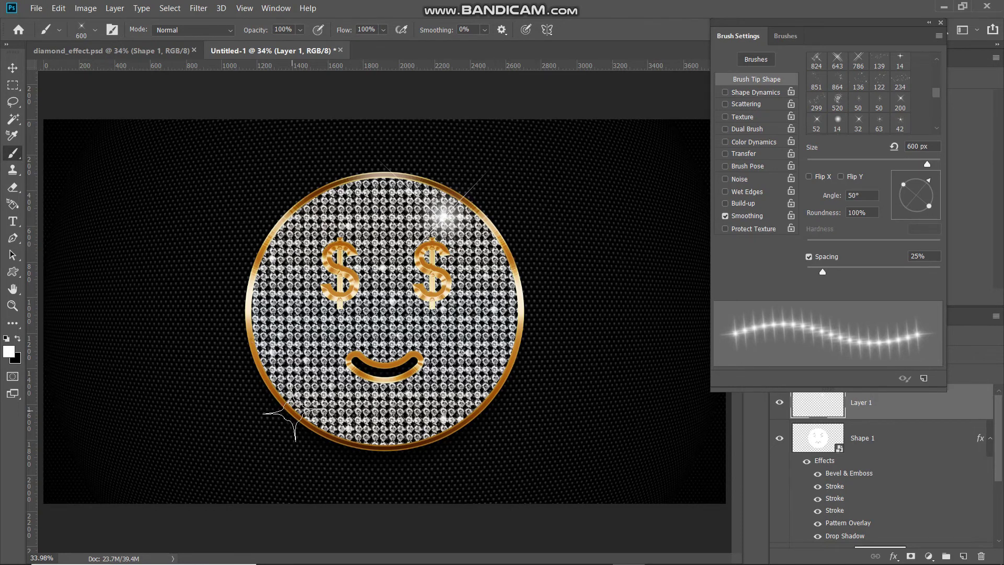
pyautogui.click(349, 428)
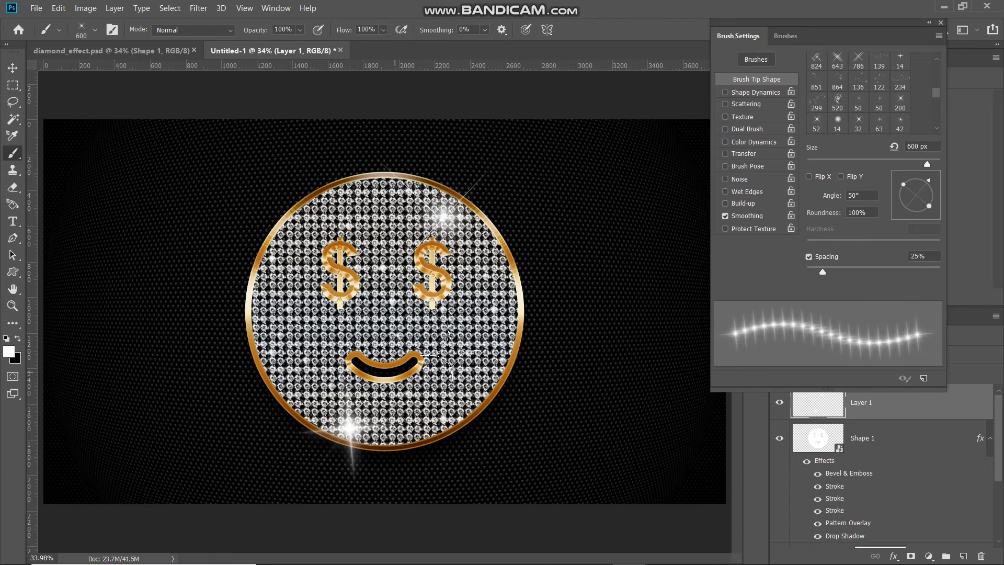
# Stamp large star sparkles near the smiley's right and left edges, using the 200 px star tip at 600 px.
pyautogui.scroll(-3, 864, 120)
pyautogui.click(864, 120)
pyautogui.scroll(-5, 863, 105)
pyautogui.click(900, 83)
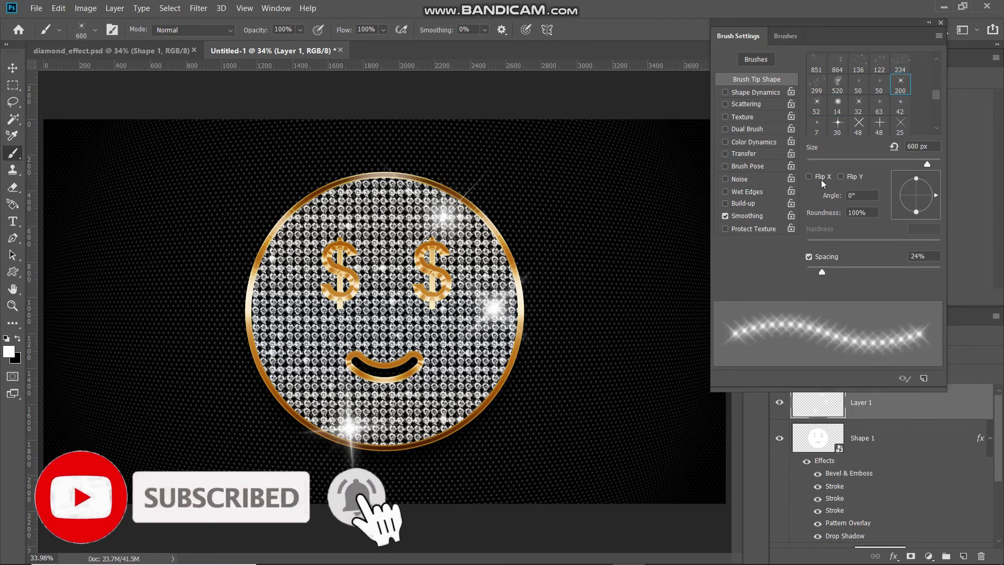
pyautogui.click(879, 104)
pyautogui.scroll(-1, 847, 104)
# Add soft glows on the rim with the 576 px tip and star sparkles at the face's centre and above the left eye.
pyautogui.click(817, 121)
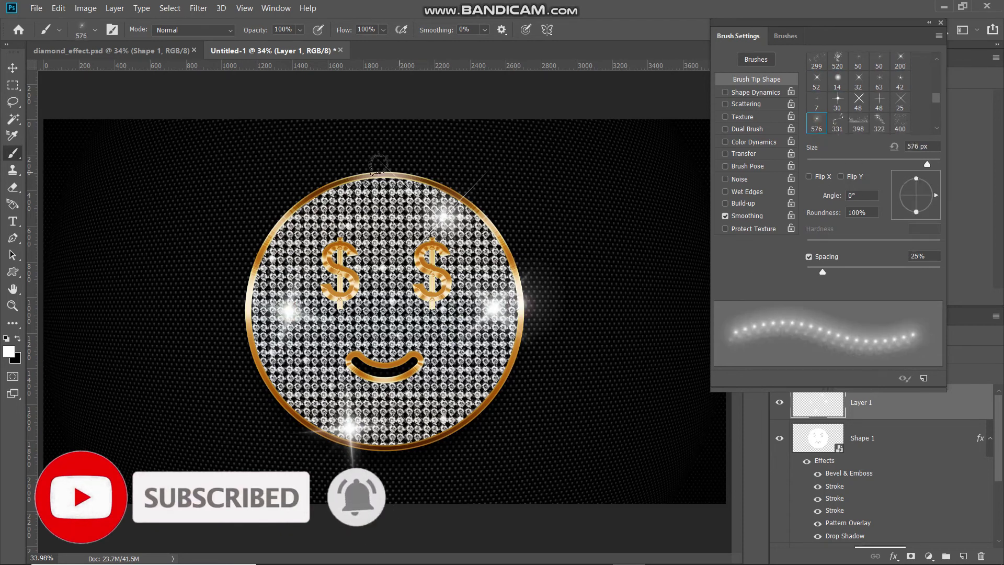
pyautogui.click(837, 100)
pyautogui.click(392, 301)
pyautogui.click(900, 59)
pyautogui.click(320, 216)
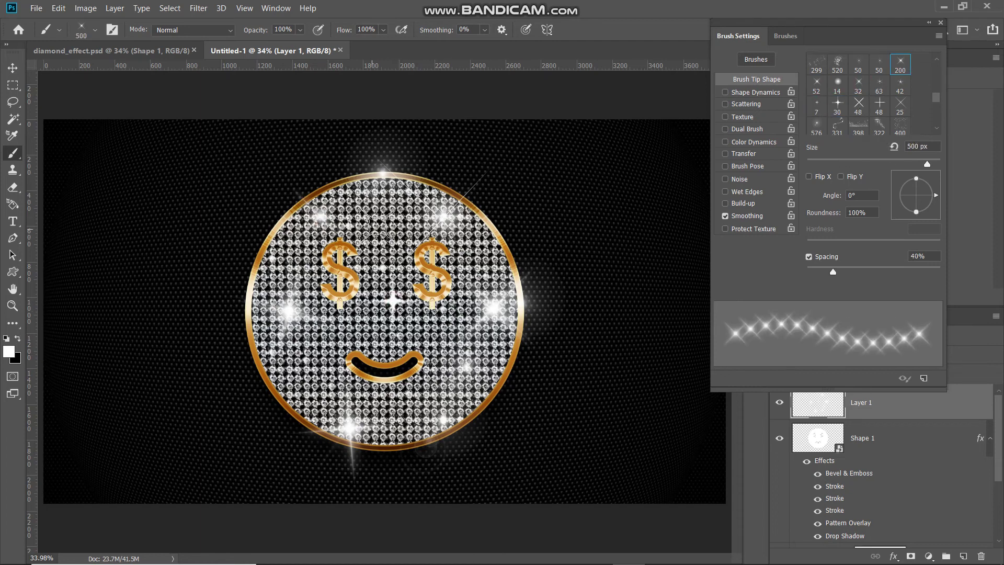
# Stamp star sparkles inside the lower-left rim, above the mouth's right end and, with the tip rotated to 28°, between the dollar eyes.
pyautogui.click(296, 393)
pyautogui.click(419, 326)
pyautogui.click(931, 187)
pyautogui.click(383, 243)
# Reduce the star brush to 200 px and stamp a small sparkle below the right end of the mouth.
pyautogui.press('[')
pyautogui.press('[')
pyautogui.press('[')
pyautogui.press('[')
pyautogui.click(424, 395)
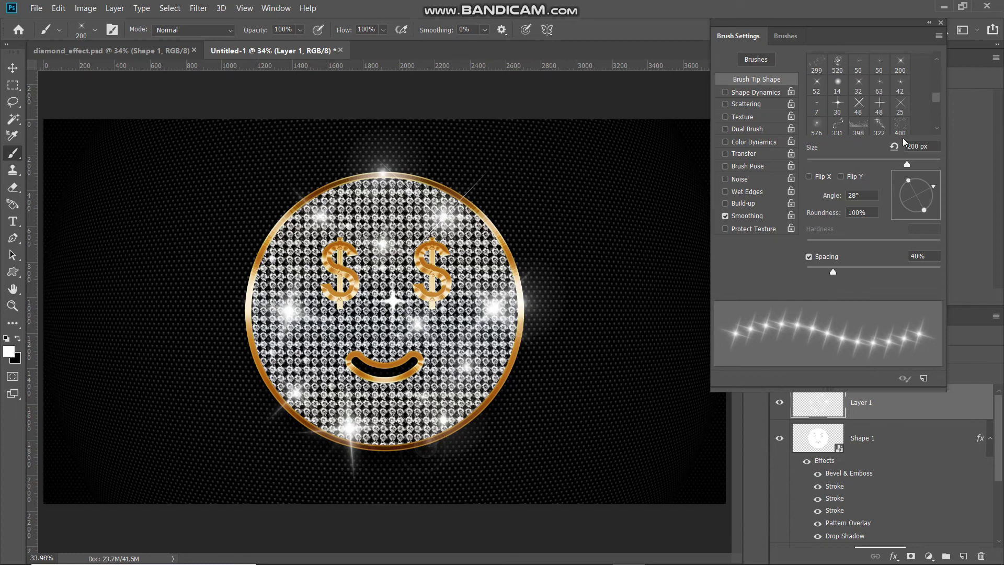
# Close the brush settings and switch the sparkle layer's visibility off and on to compare the smiley without and with sparkles.
pyautogui.click(941, 24)
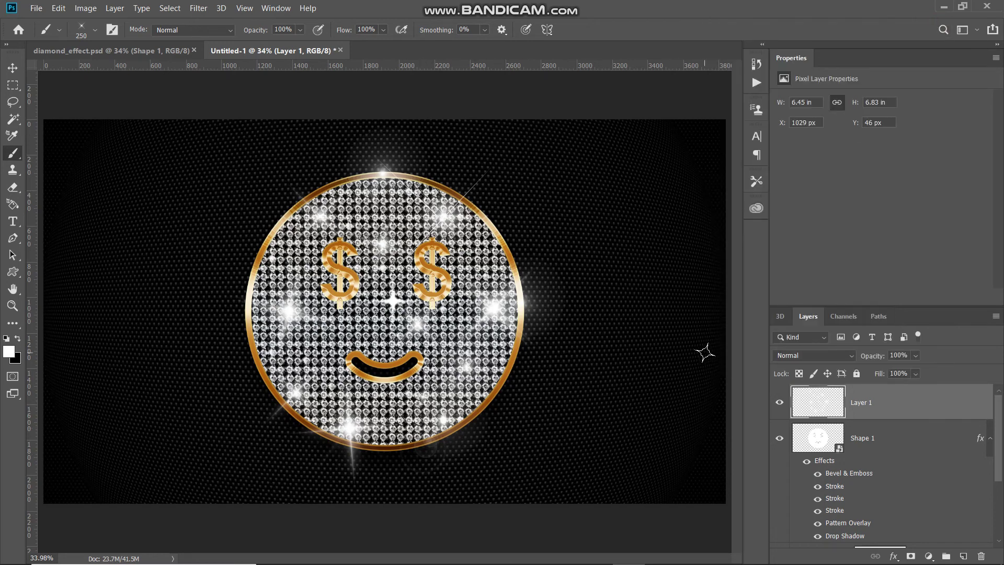
pyautogui.click(780, 403)
pyautogui.click(780, 403)
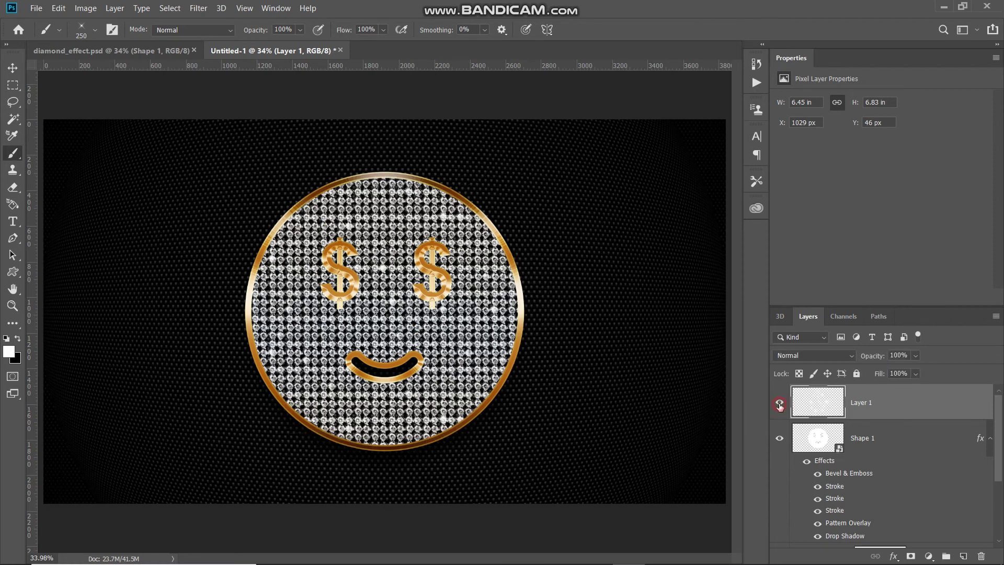